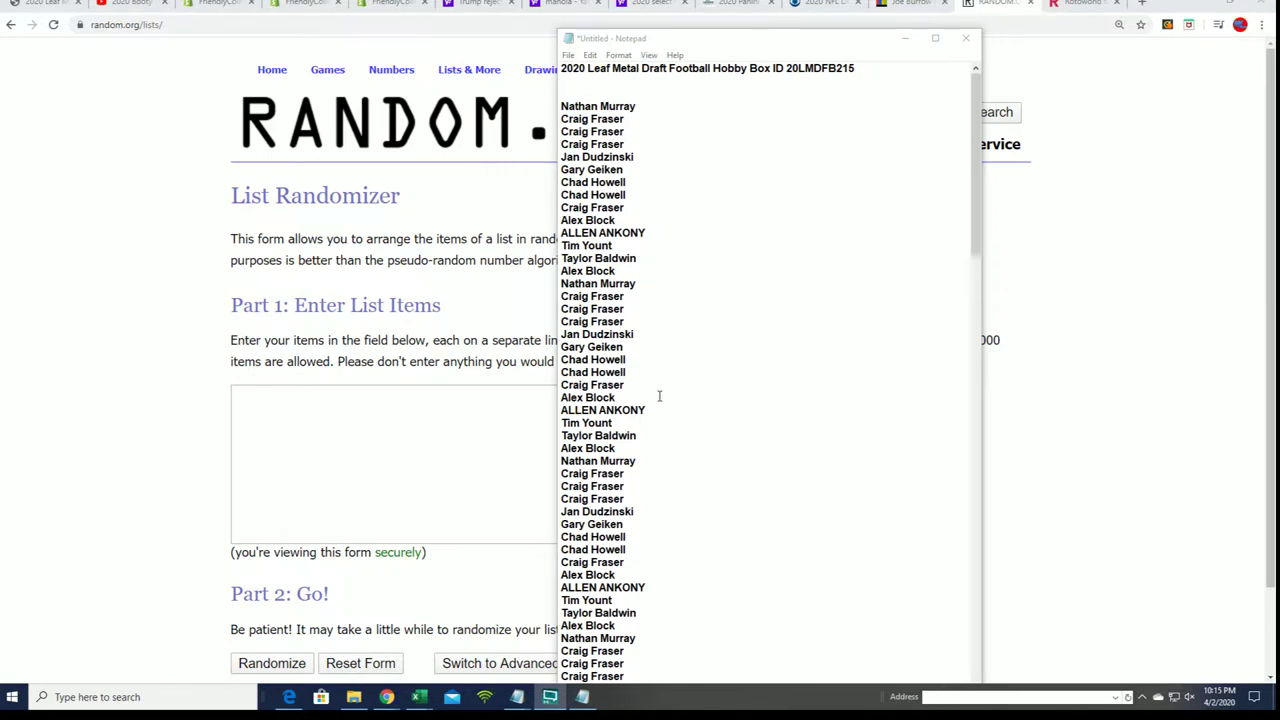
mouse_move(624, 397)
mouse_down()
mouse_move(590, 350)
mouse_move(565, 235)
mouse_move(605, 232)
mouse_move(563, 246)
mouse_up()
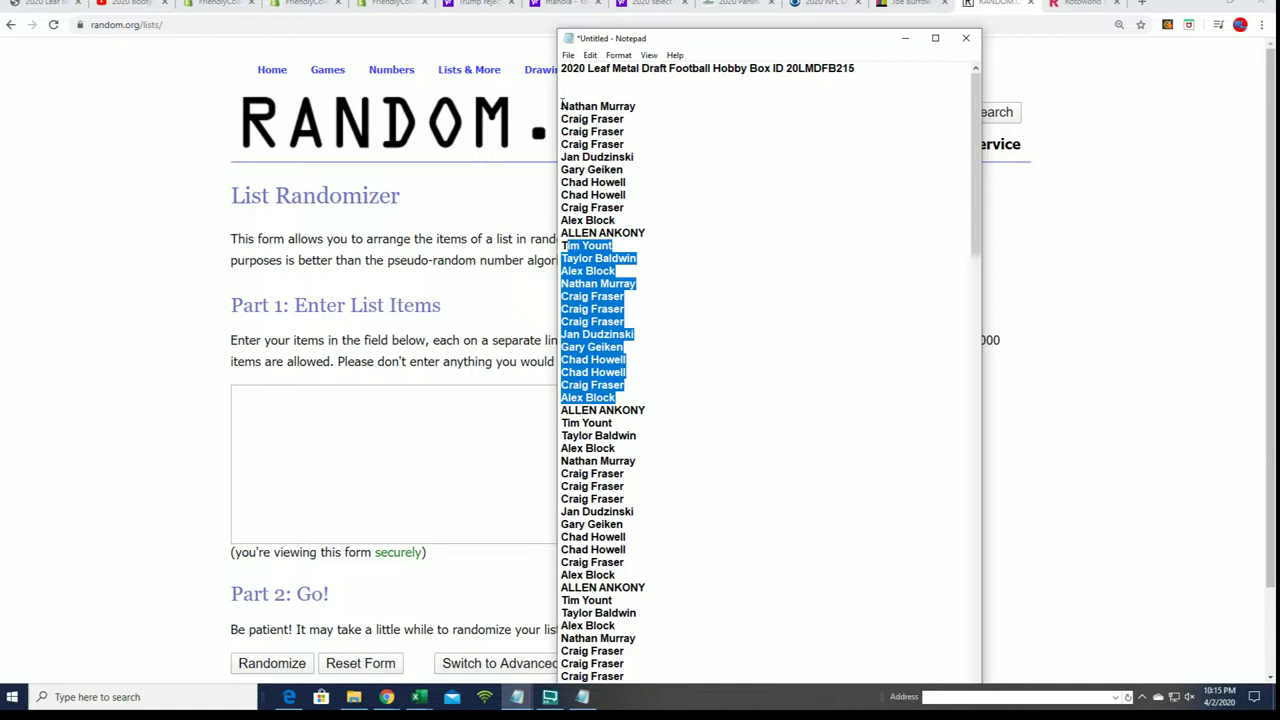
mouse_move(562, 100)
mouse_down()
mouse_move(625, 145)
mouse_move(651, 232)
mouse_up()
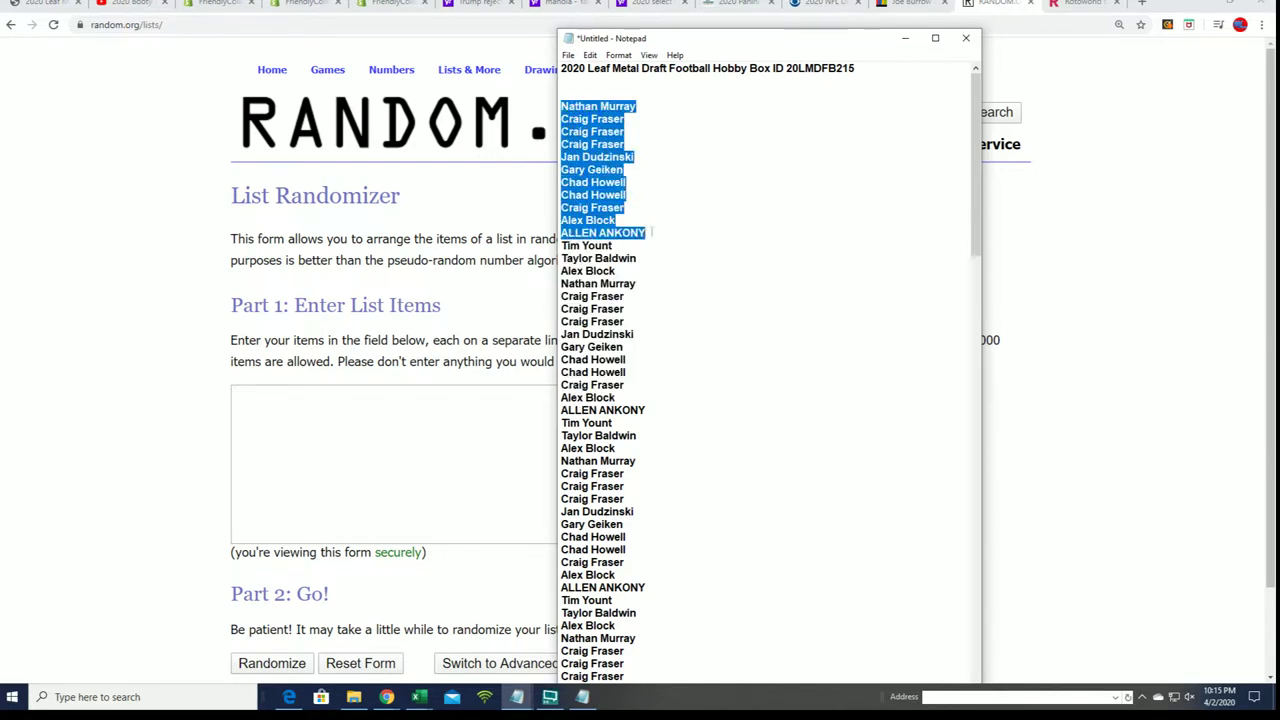
drag(651, 232, 643, 266)
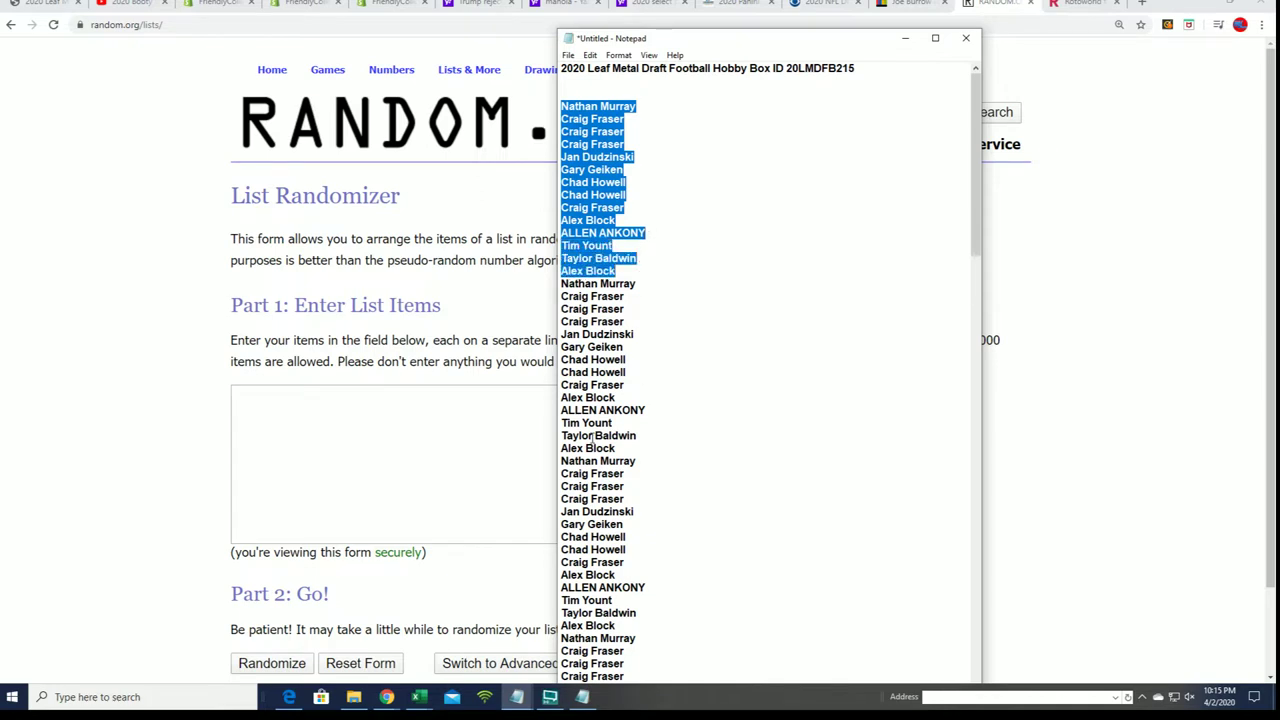
click(717, 250)
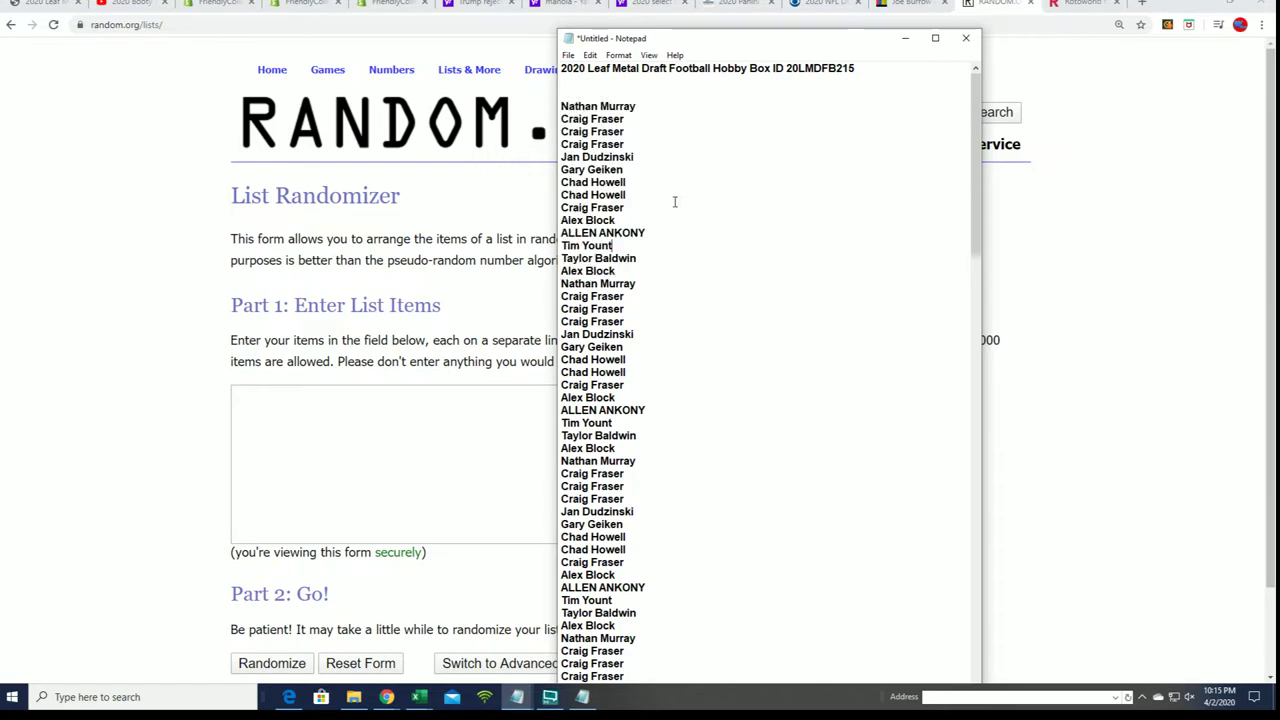
mouse_move(558, 104)
mouse_down()
mouse_move(600, 122)
mouse_move(640, 690)
mouse_move(630, 600)
mouse_up()
drag(682, 515, 637, 563)
right_click(593, 523)
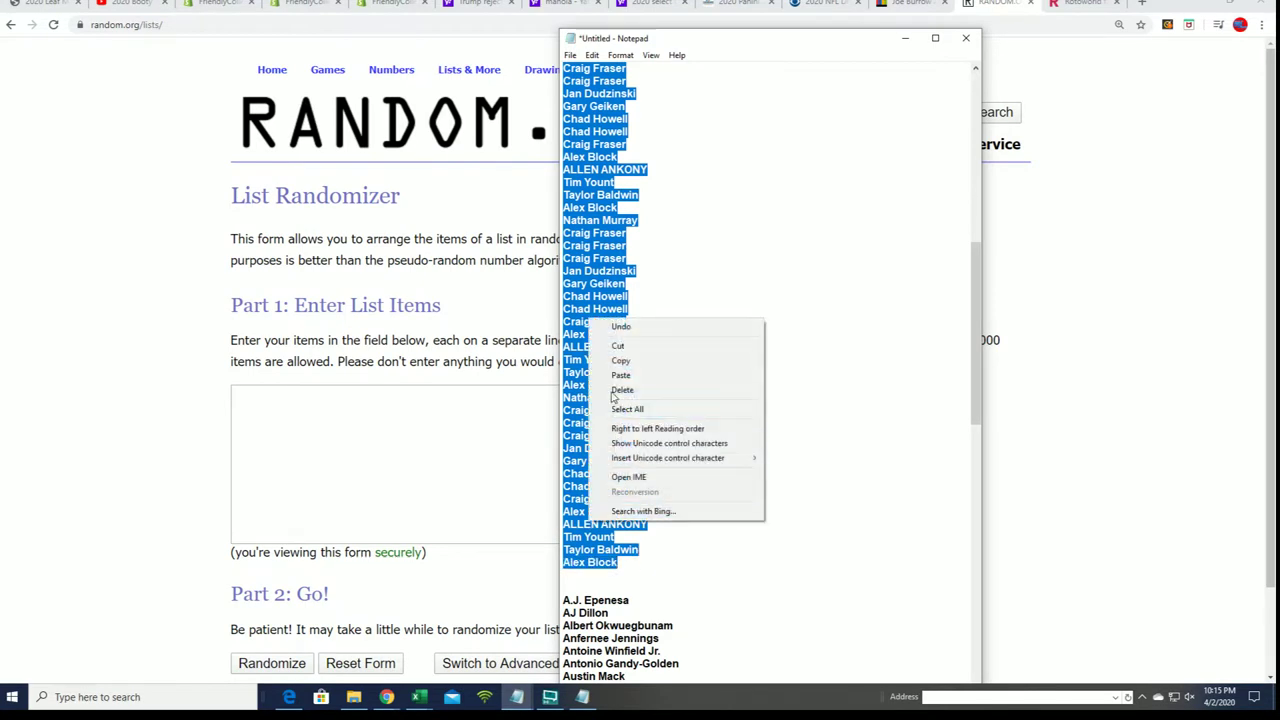
Paste the 84 copied owner names into the List Randomizer and randomize them
click(615, 362)
click(251, 397)
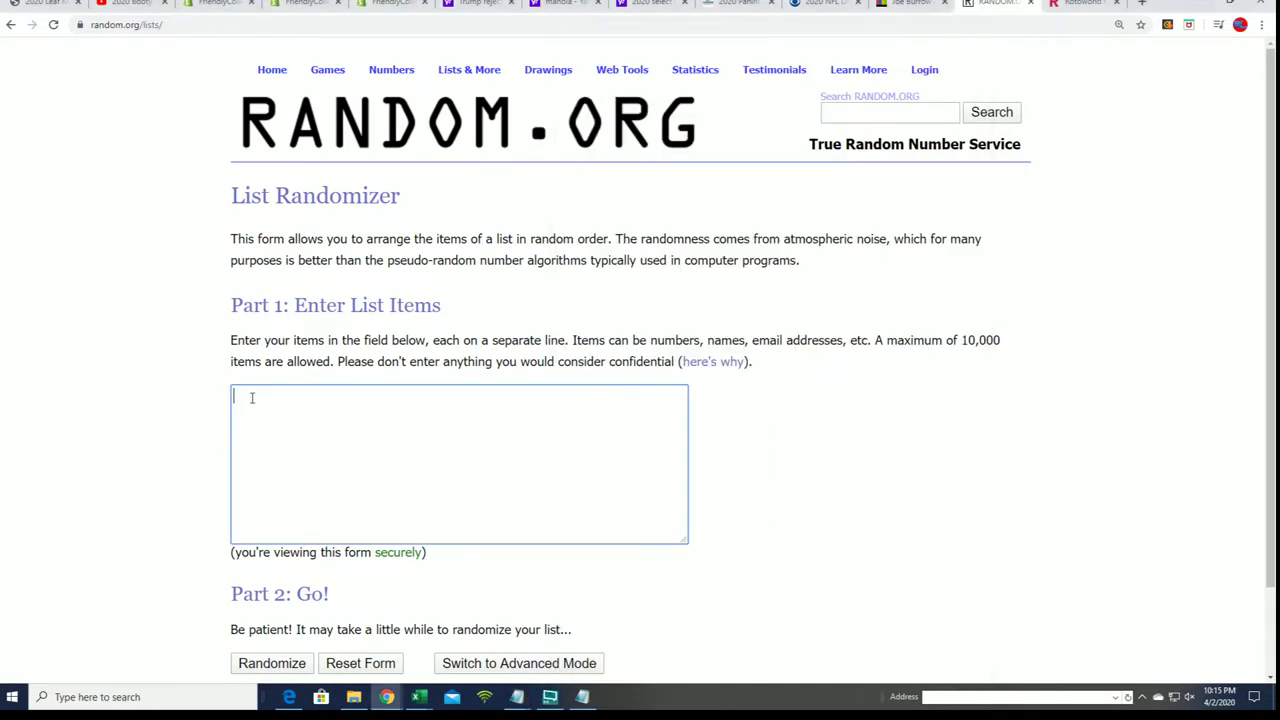
right_click(253, 399)
click(280, 504)
scroll(885, 508, down, 2)
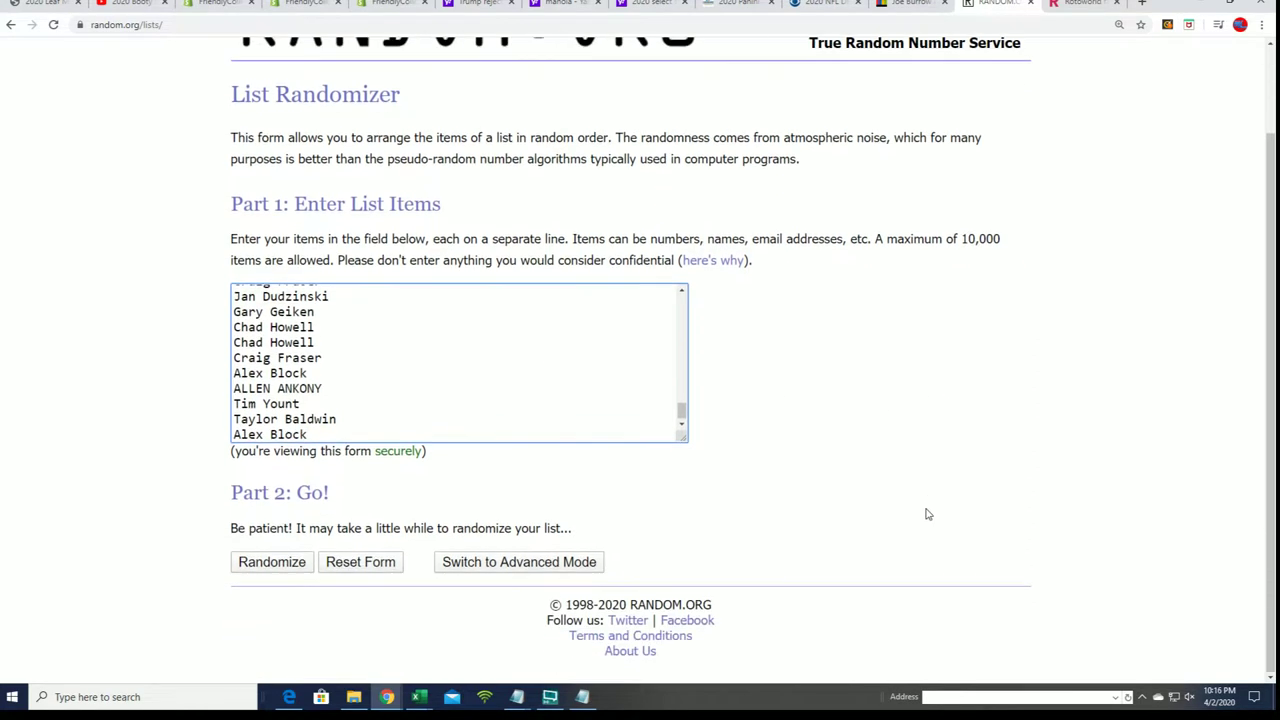
click(285, 570)
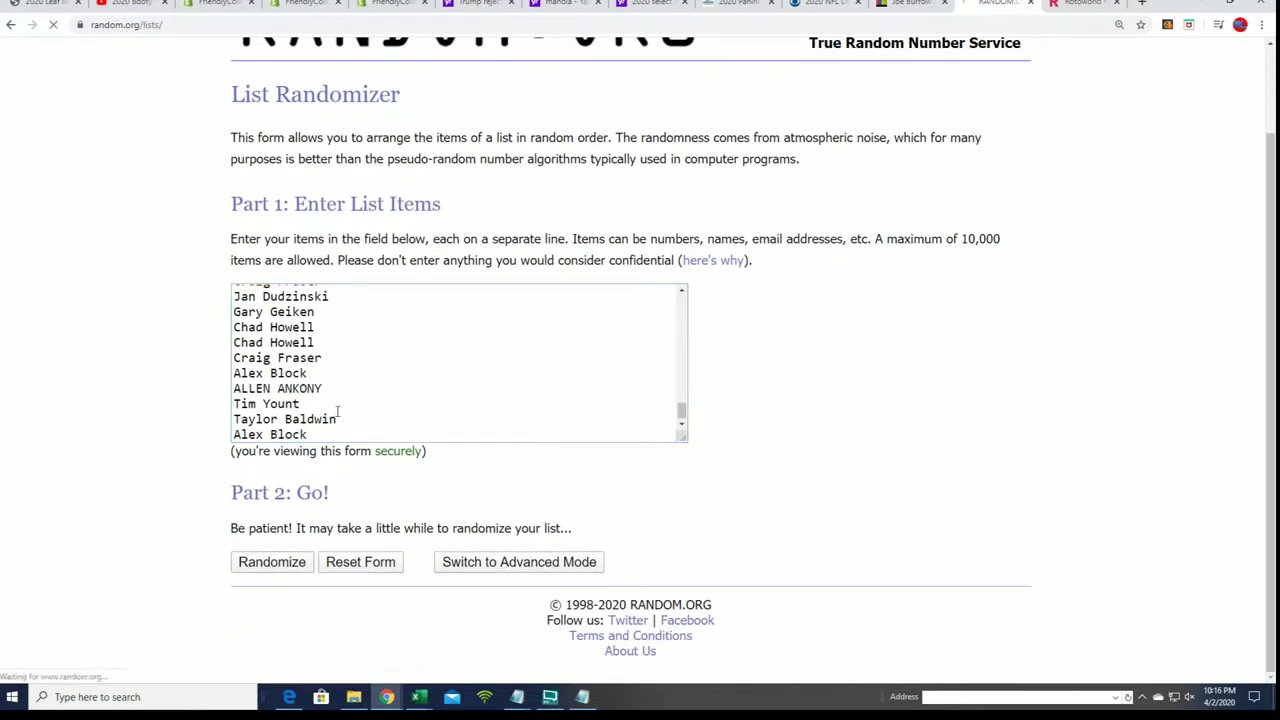
scroll(303, 356, down, 1)
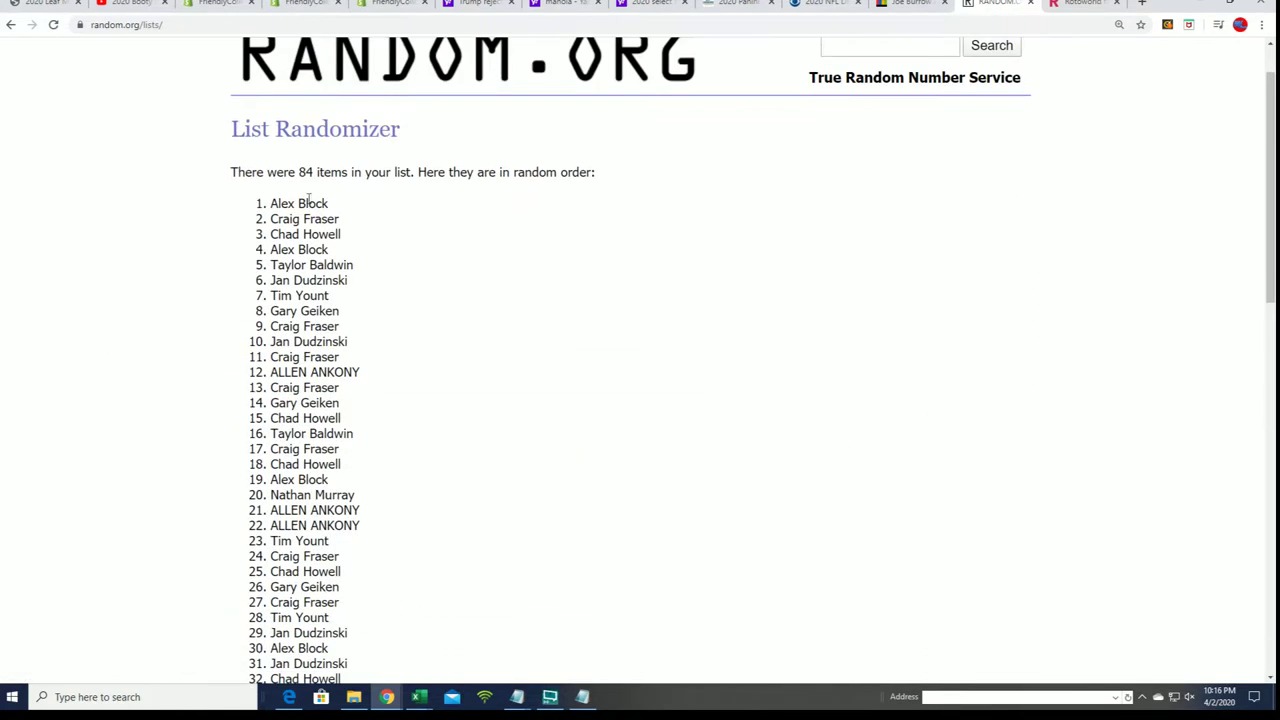
drag(313, 172, 289, 172)
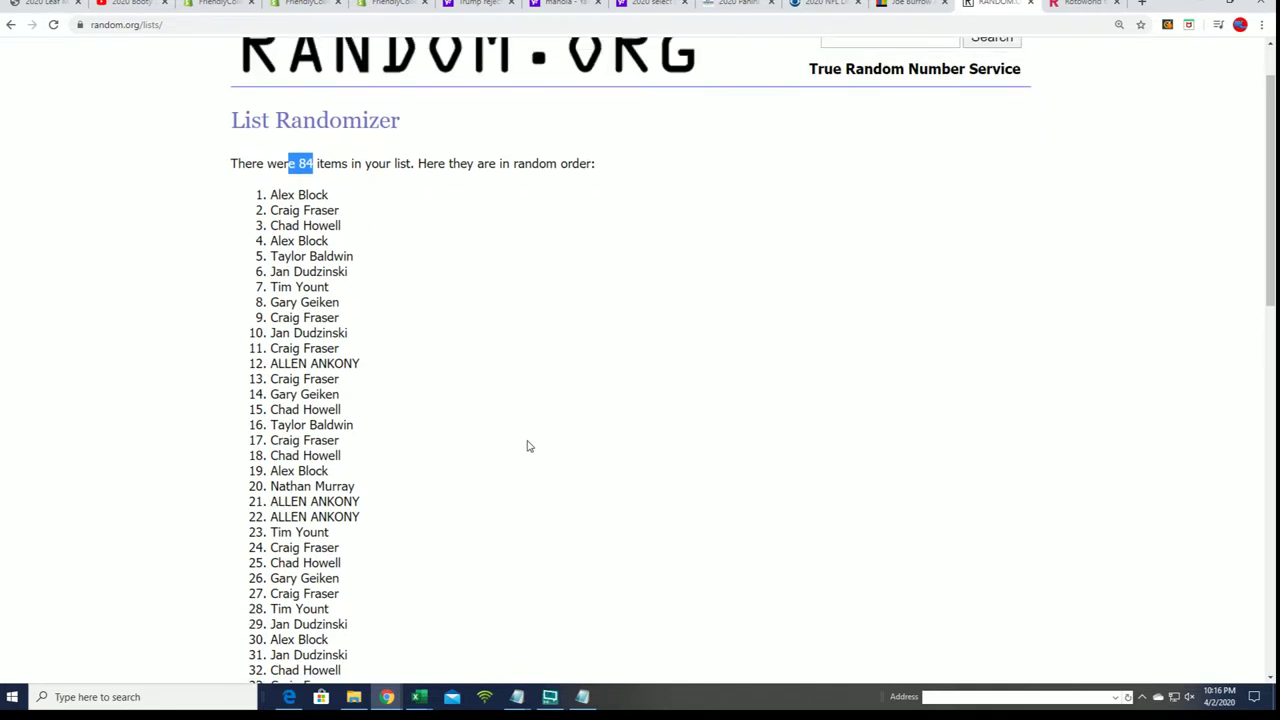
Reshuffle the randomized owner list several more times with Again!
scroll(517, 451, down, 10)
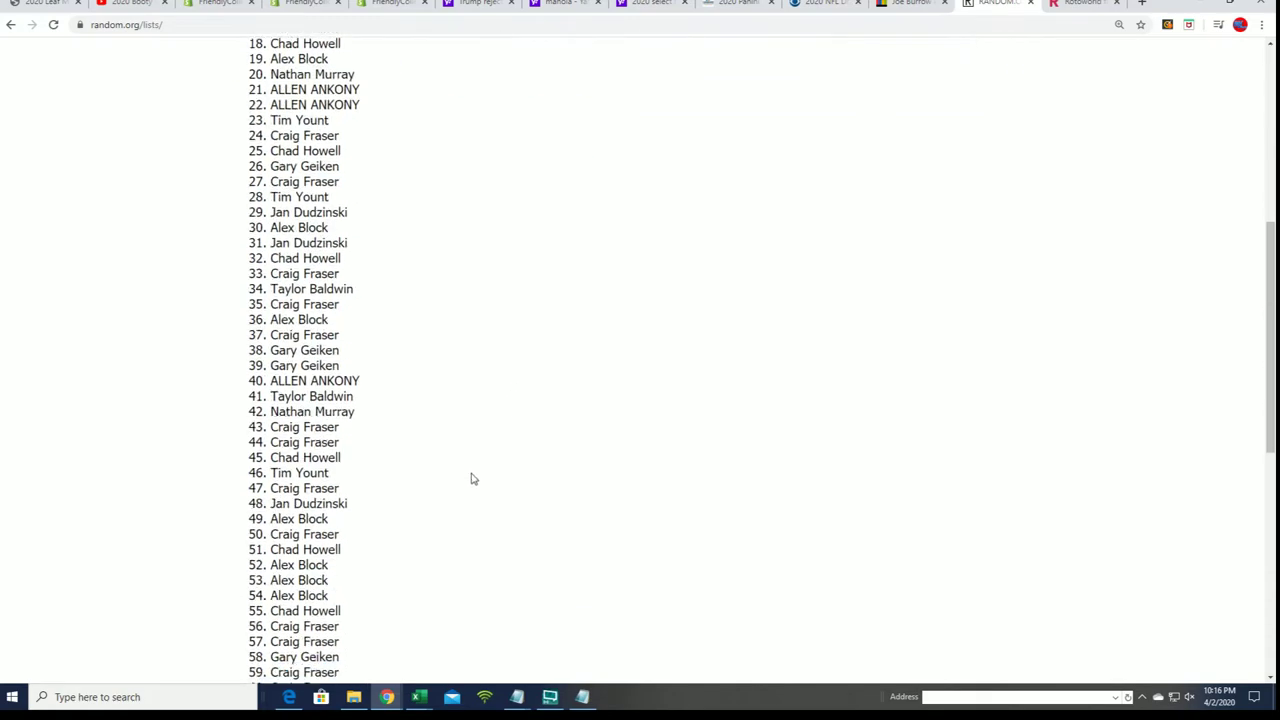
click(257, 562)
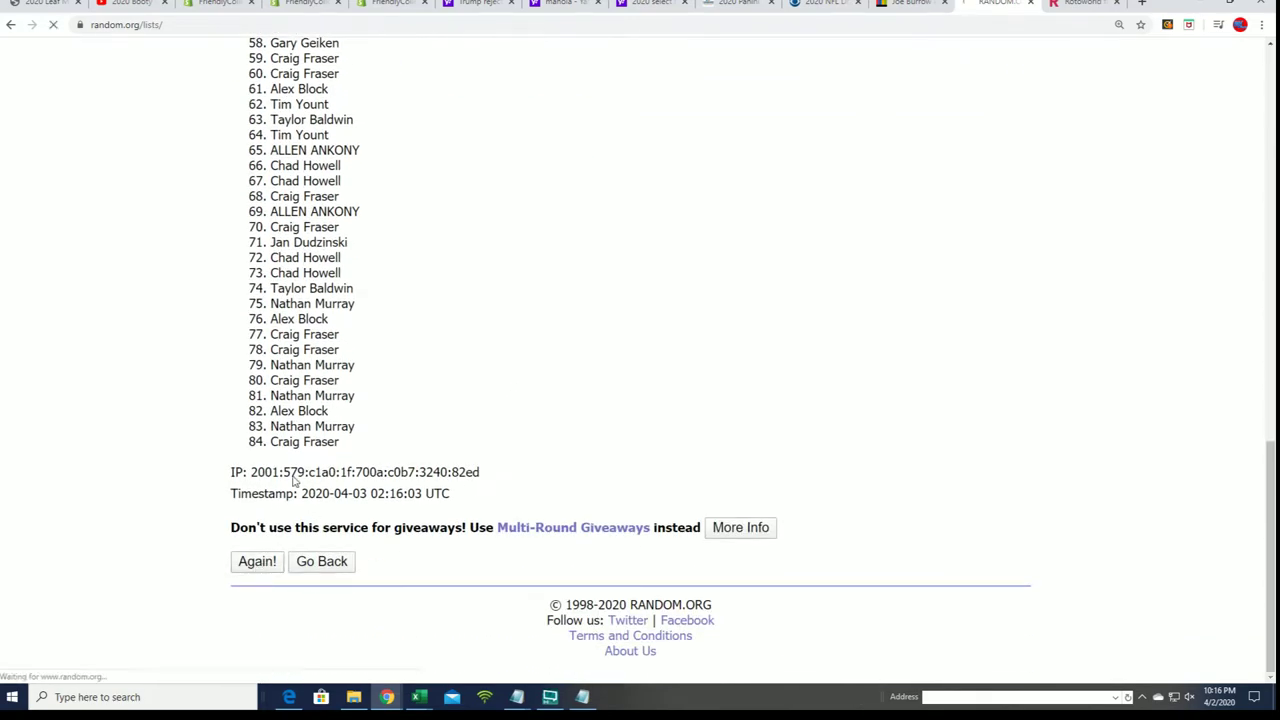
scroll(283, 462, down, 10)
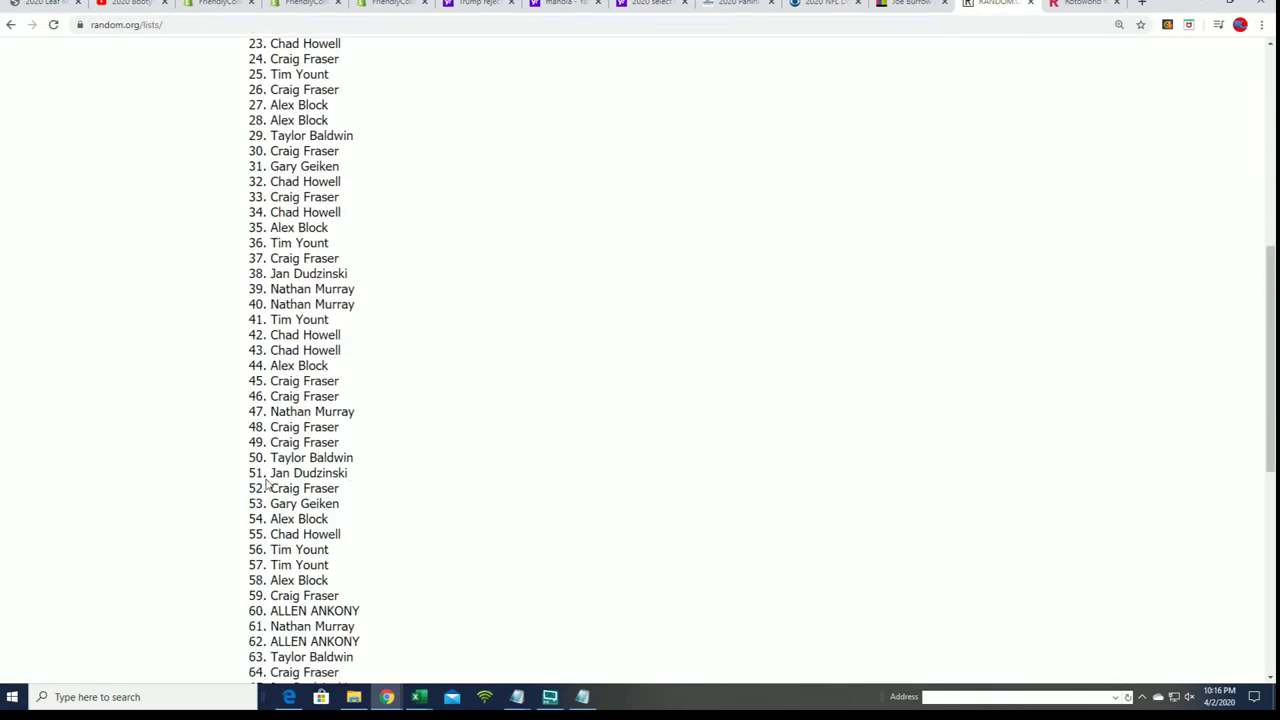
click(252, 565)
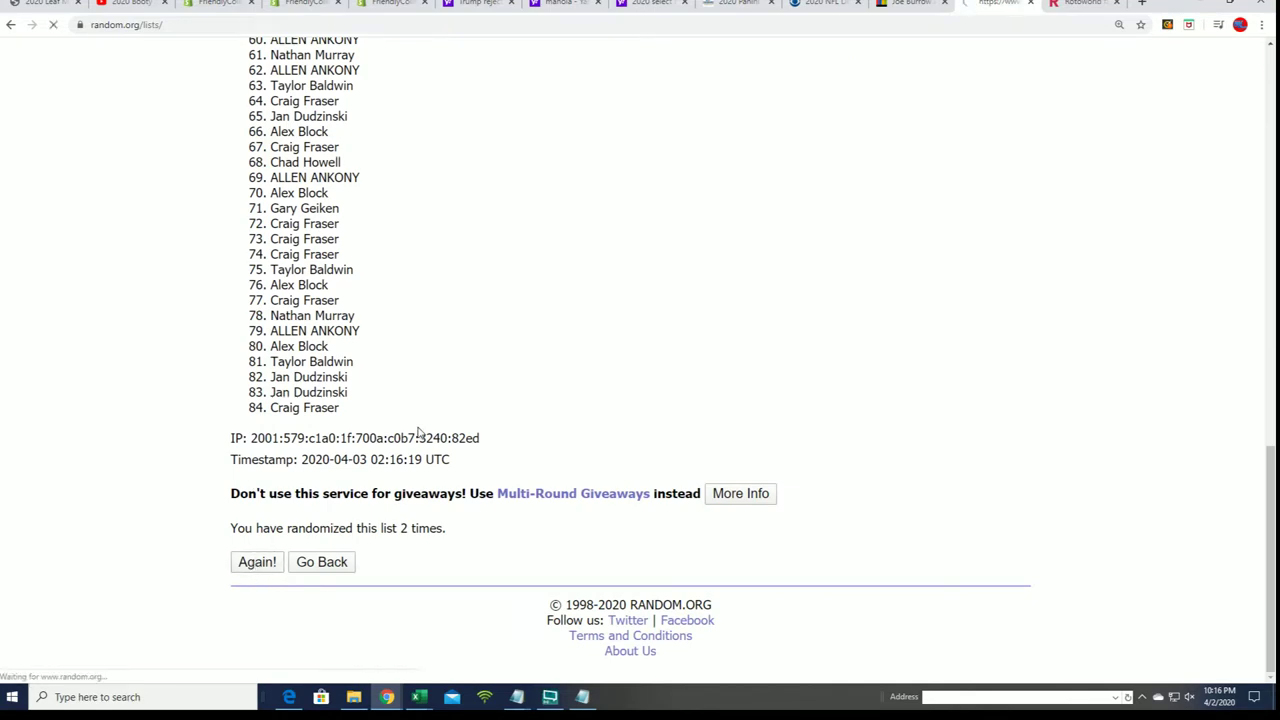
scroll(400, 443, down, 10)
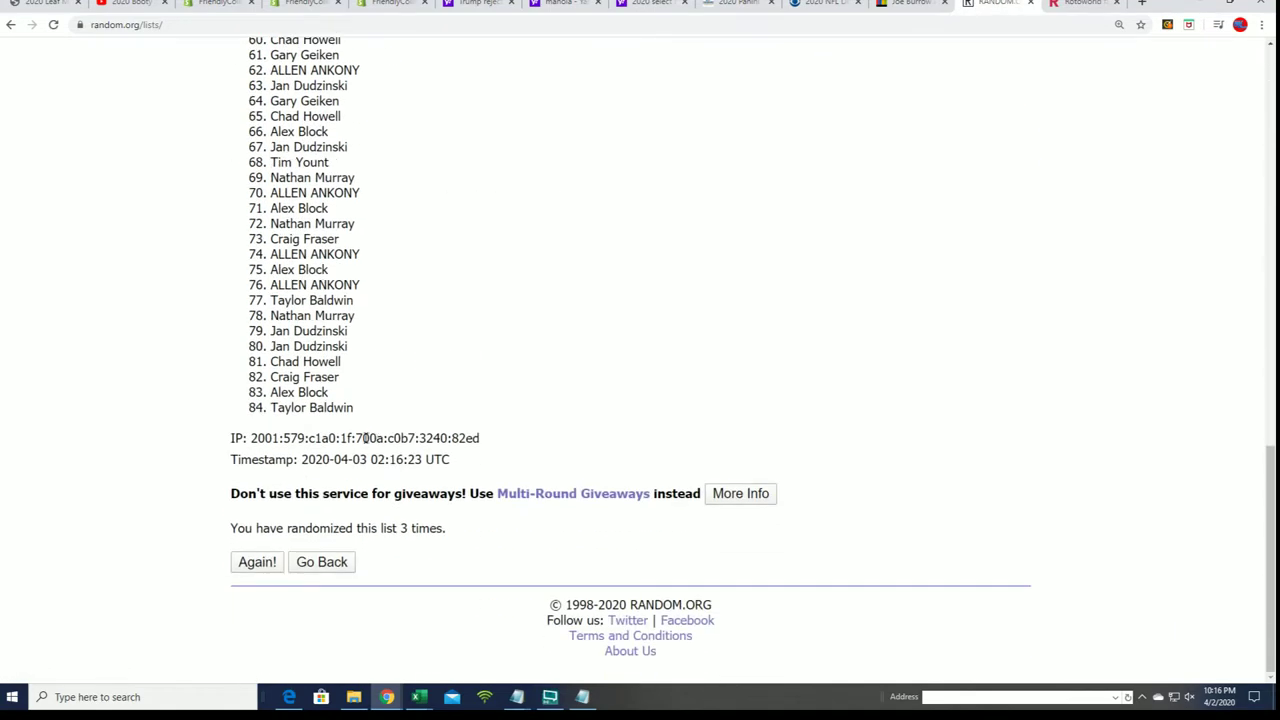
click(251, 563)
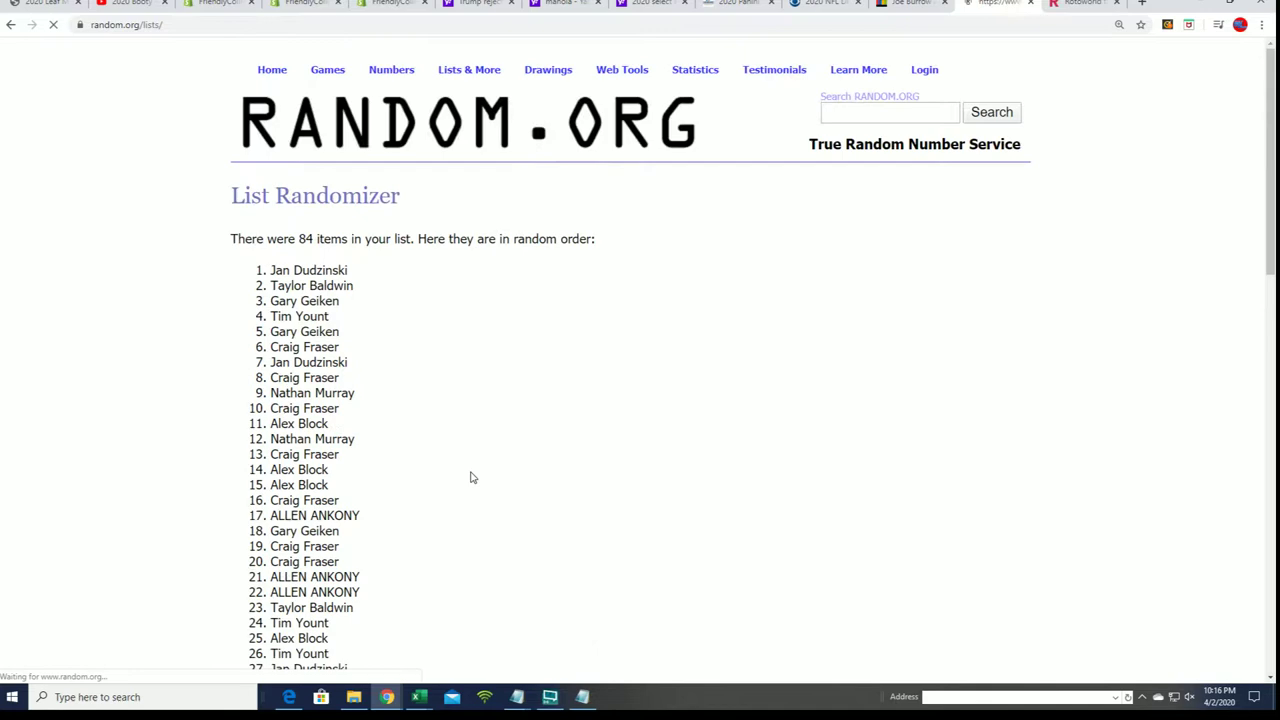
scroll(473, 478, down, 10)
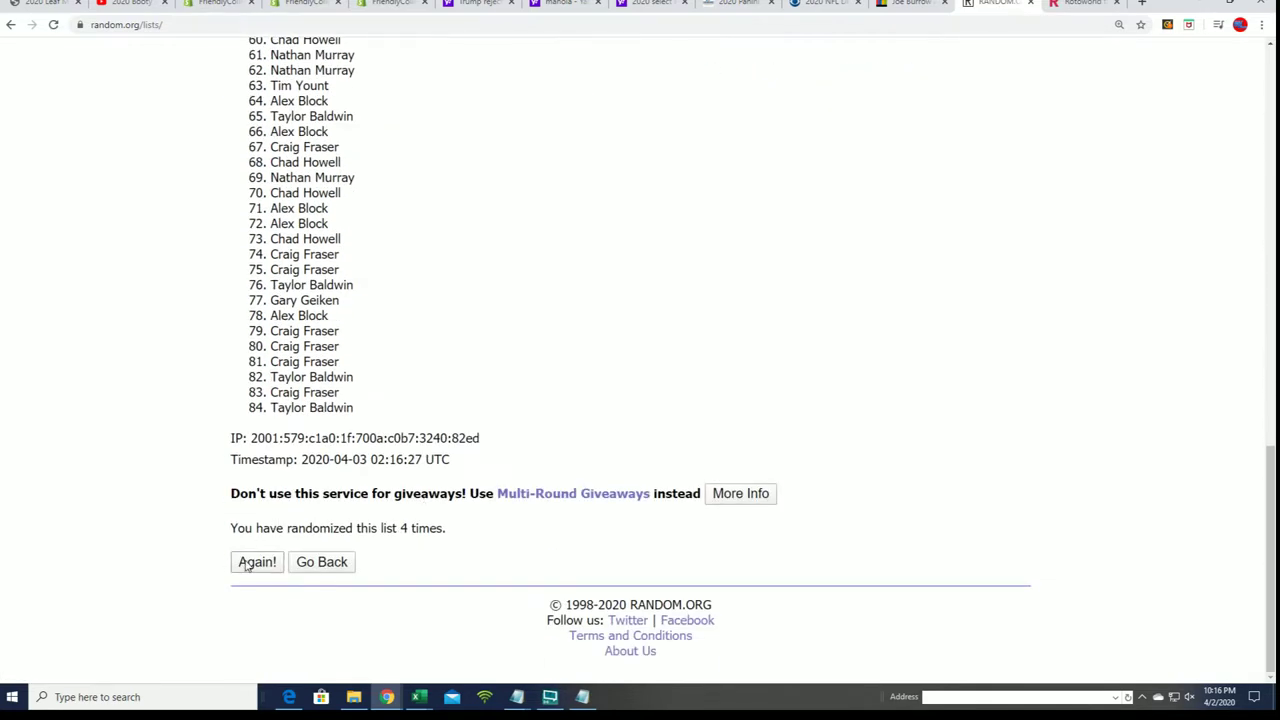
click(250, 563)
scroll(452, 483, down, 4)
scroll(452, 483, down, 10)
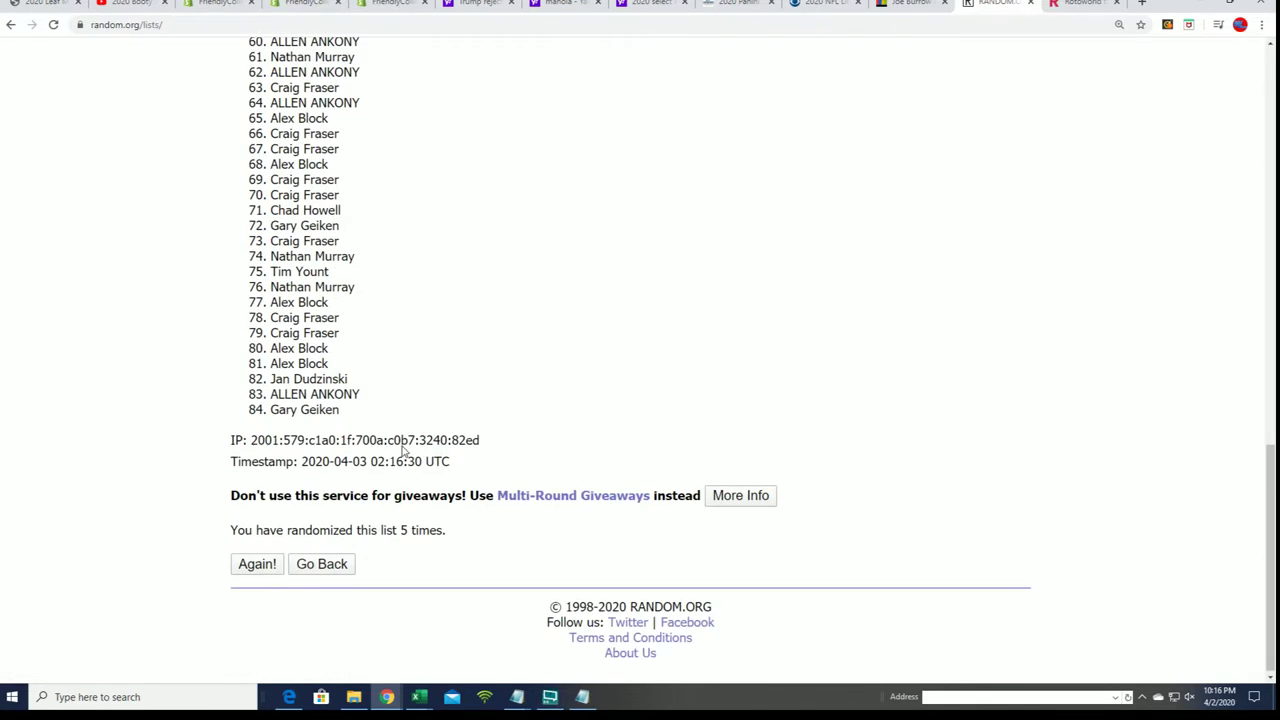
scroll(420, 550, up, 1)
scroll(389, 603, down, 1)
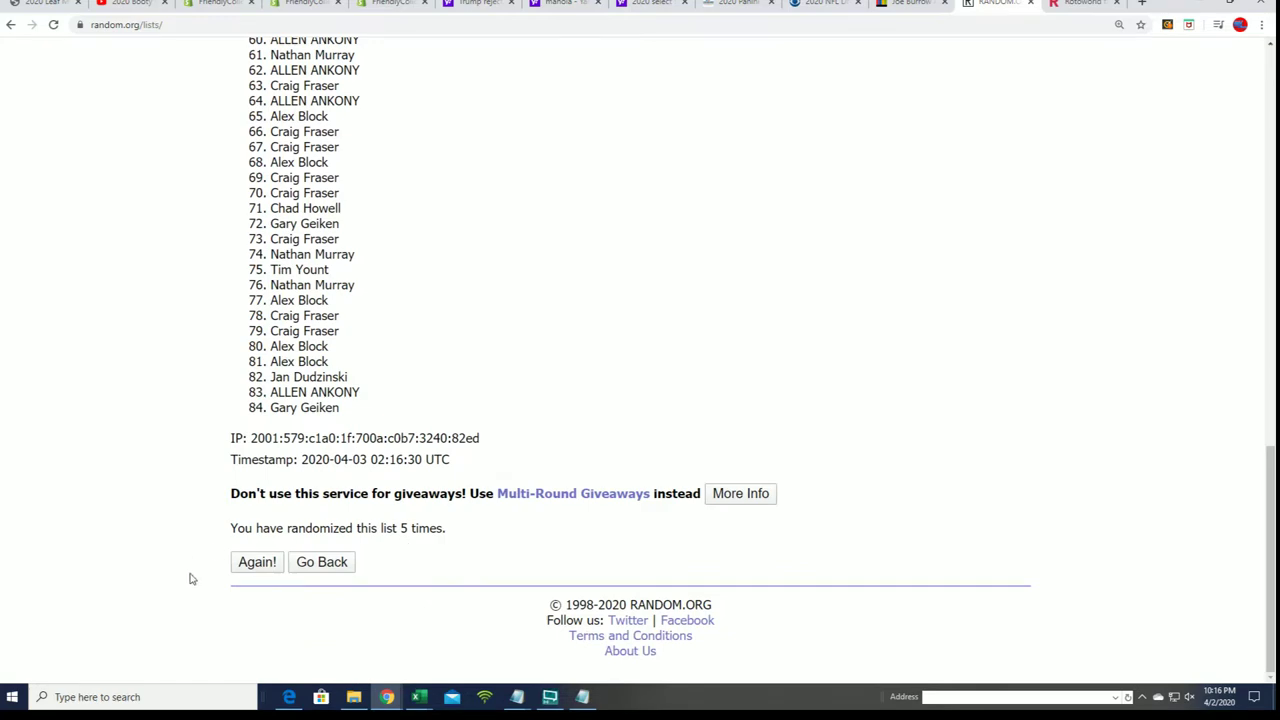
click(257, 561)
scroll(370, 442, down, 6)
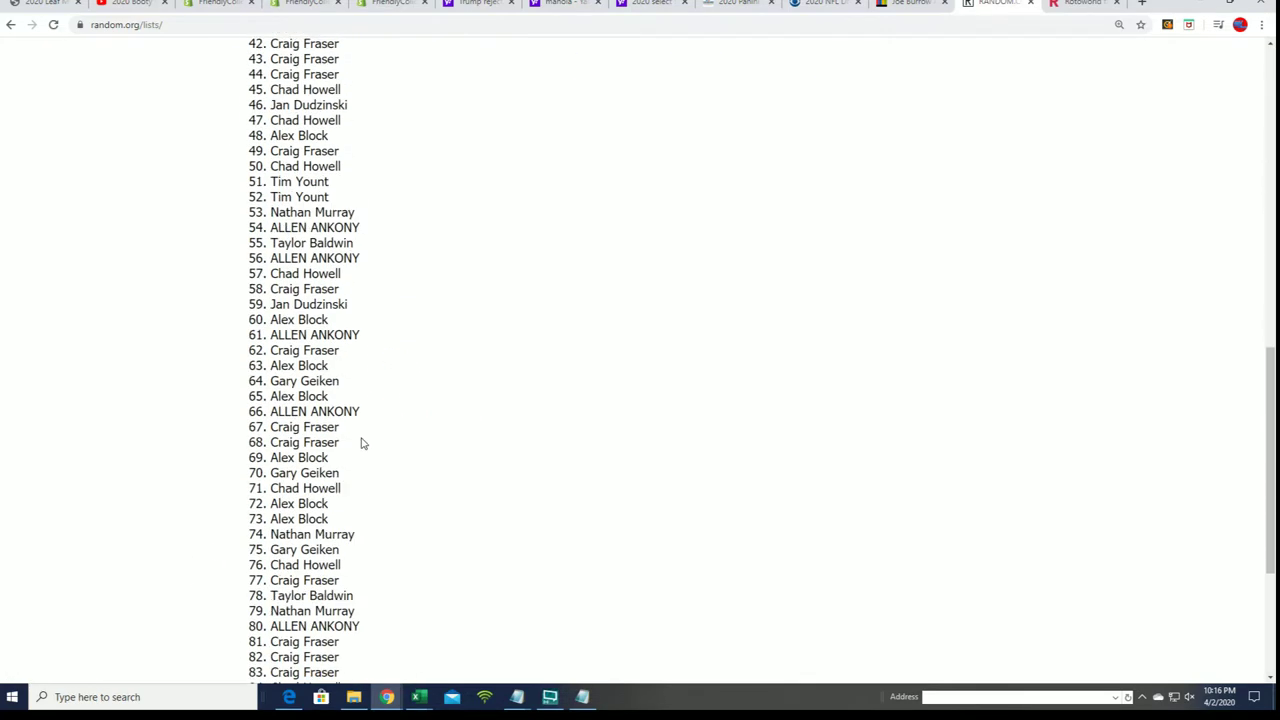
scroll(363, 443, down, 3)
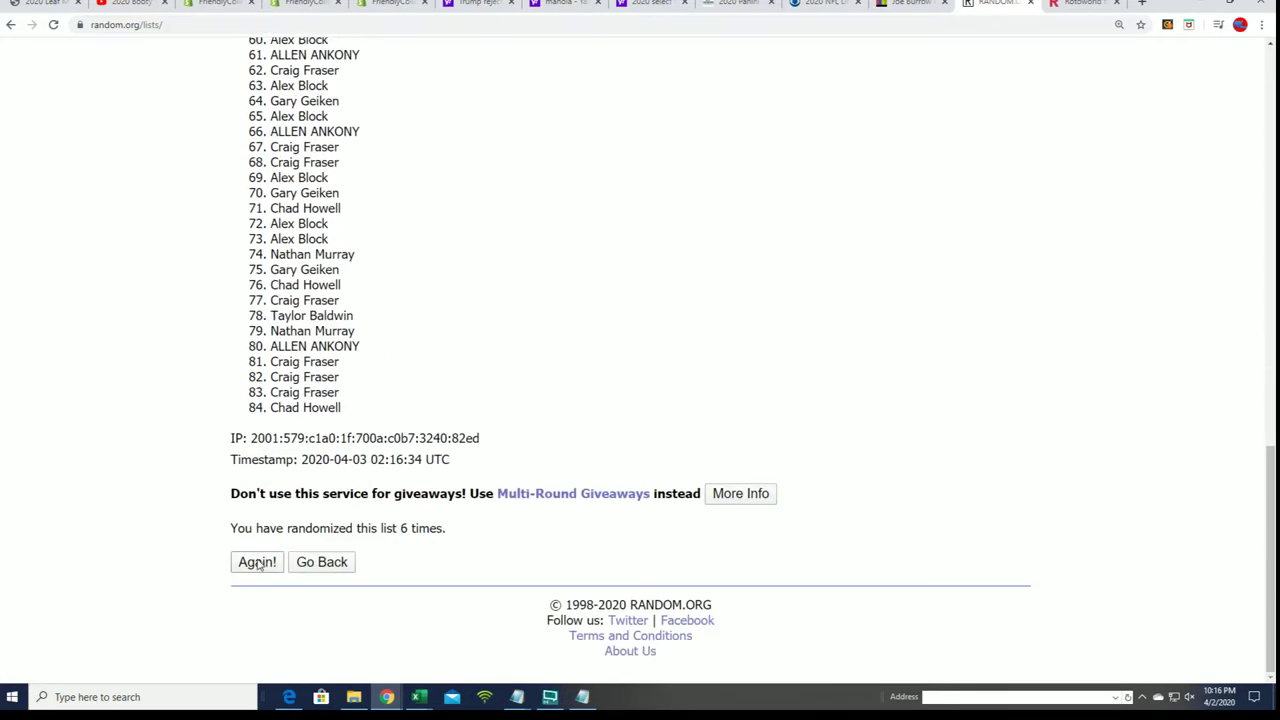
click(257, 562)
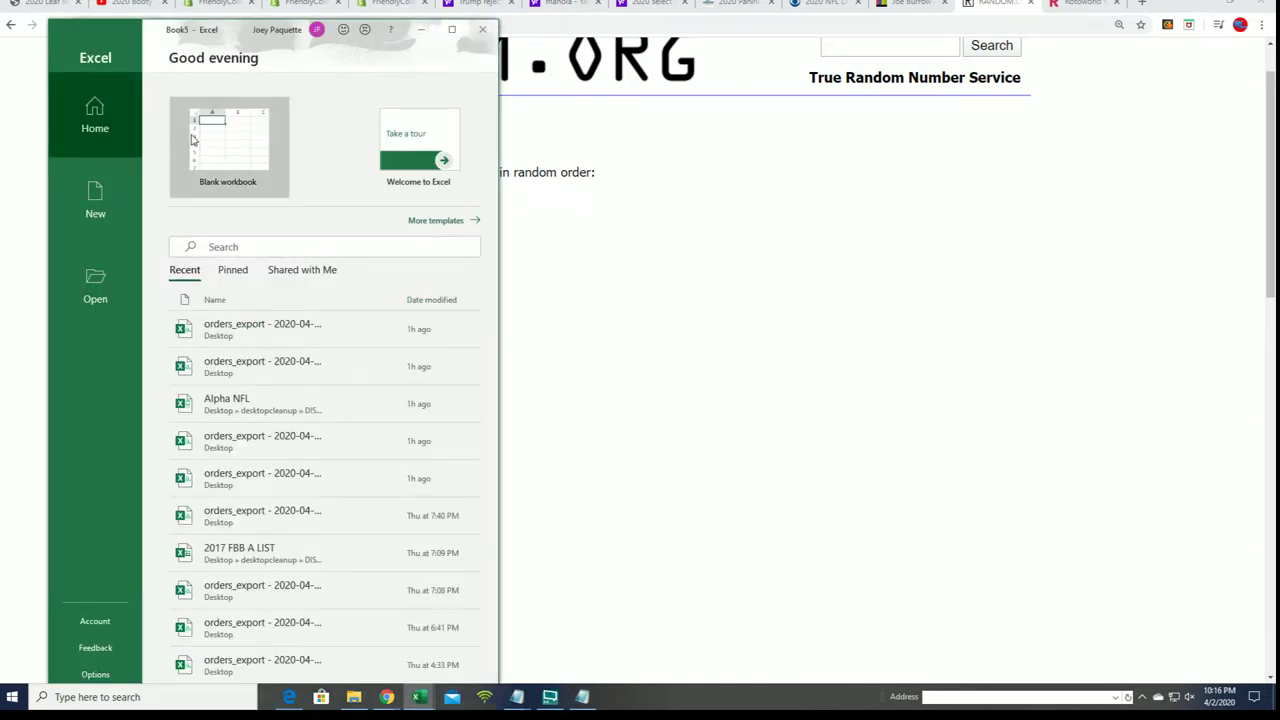
Create a blank workbook, move it beside the shuffled list, and widen column A
click(229, 156)
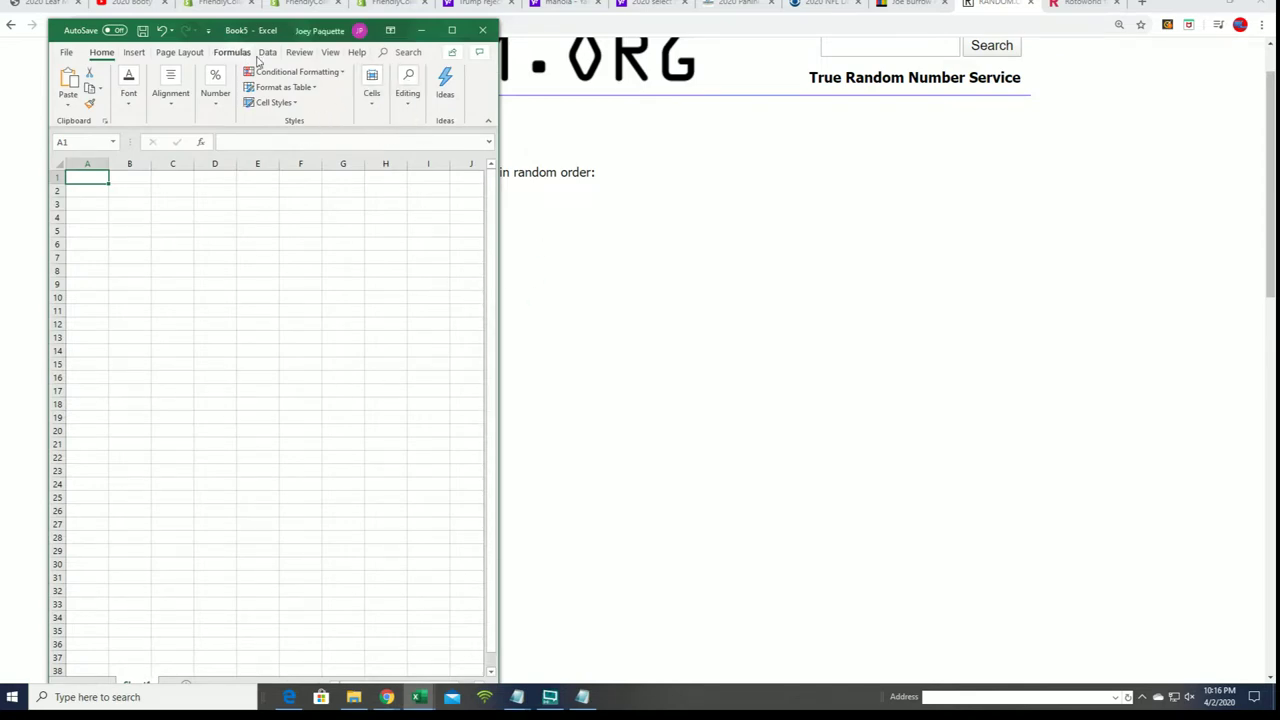
mouse_move(286, 27)
mouse_down()
mouse_move(780, 86)
mouse_move(823, 17)
mouse_move(861, 14)
mouse_up()
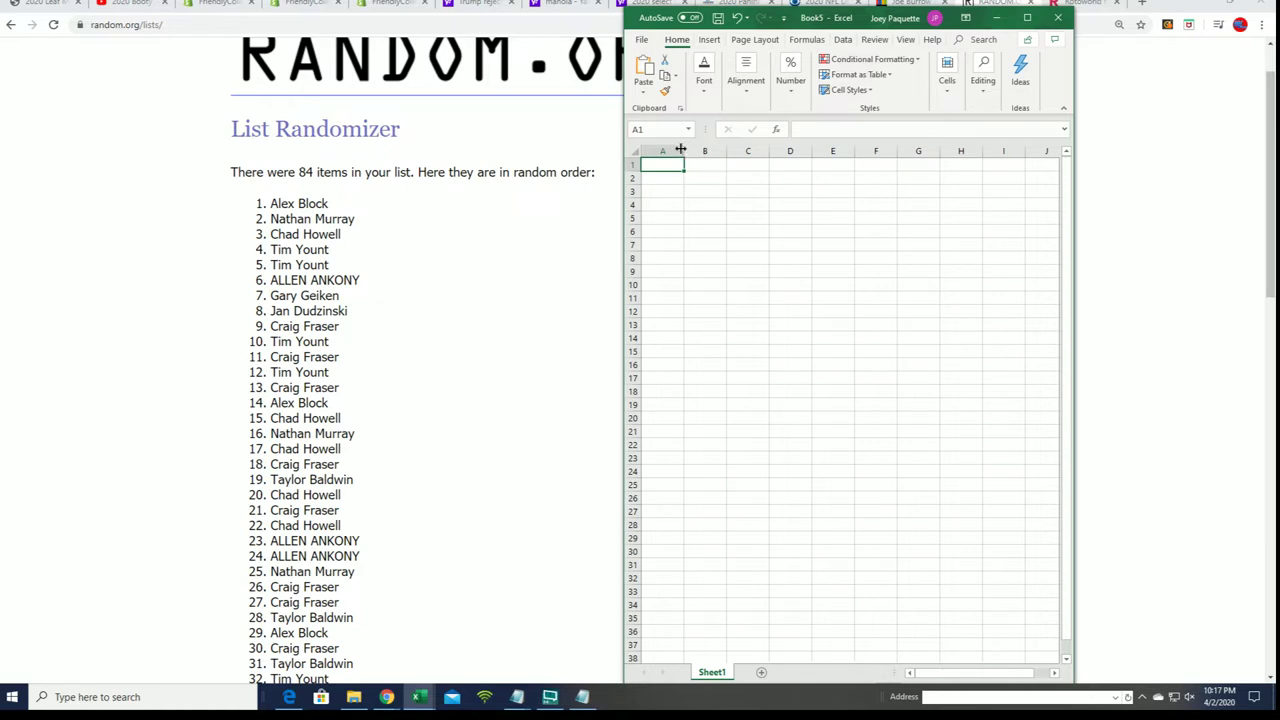
drag(680, 149, 937, 150)
Widen column B and enter headers OWNERS in A1 and CHECKLIST PLAYERS in B1
click(792, 150)
click(717, 165)
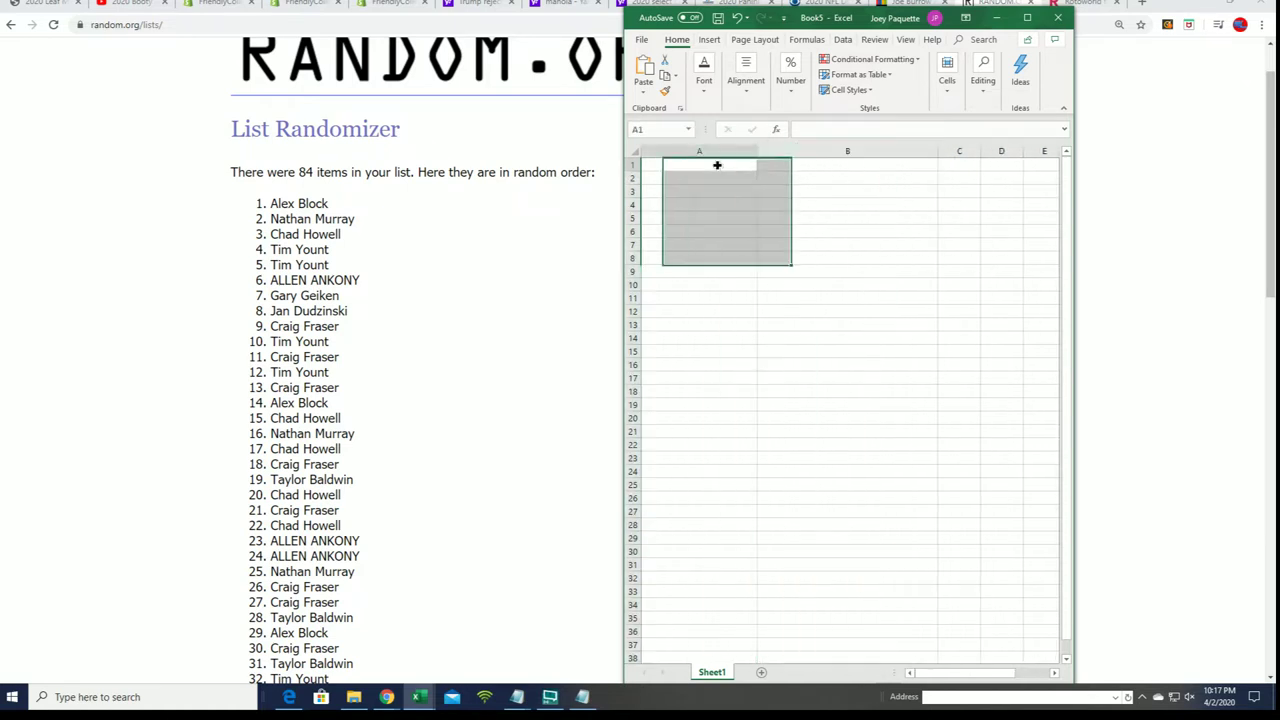
double_click(717, 165)
text(O)
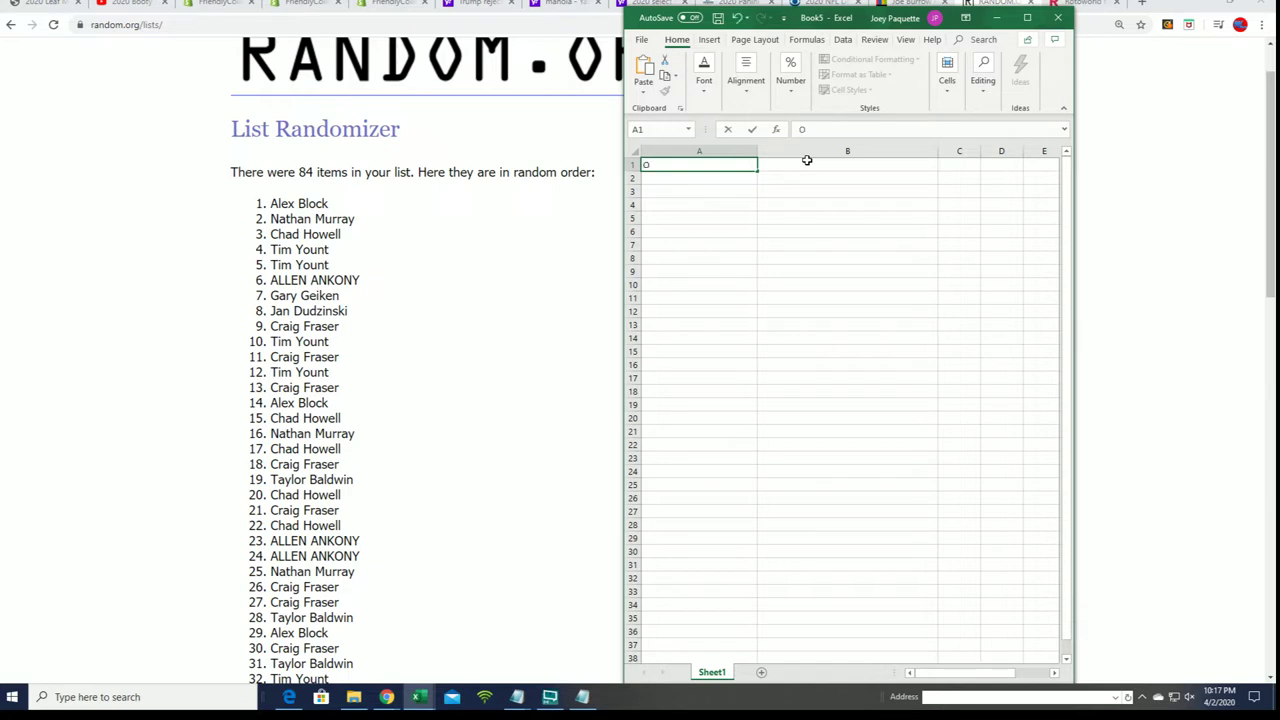
text(WNERS)
click(807, 164)
text(CHECKLIST PLAYERS)
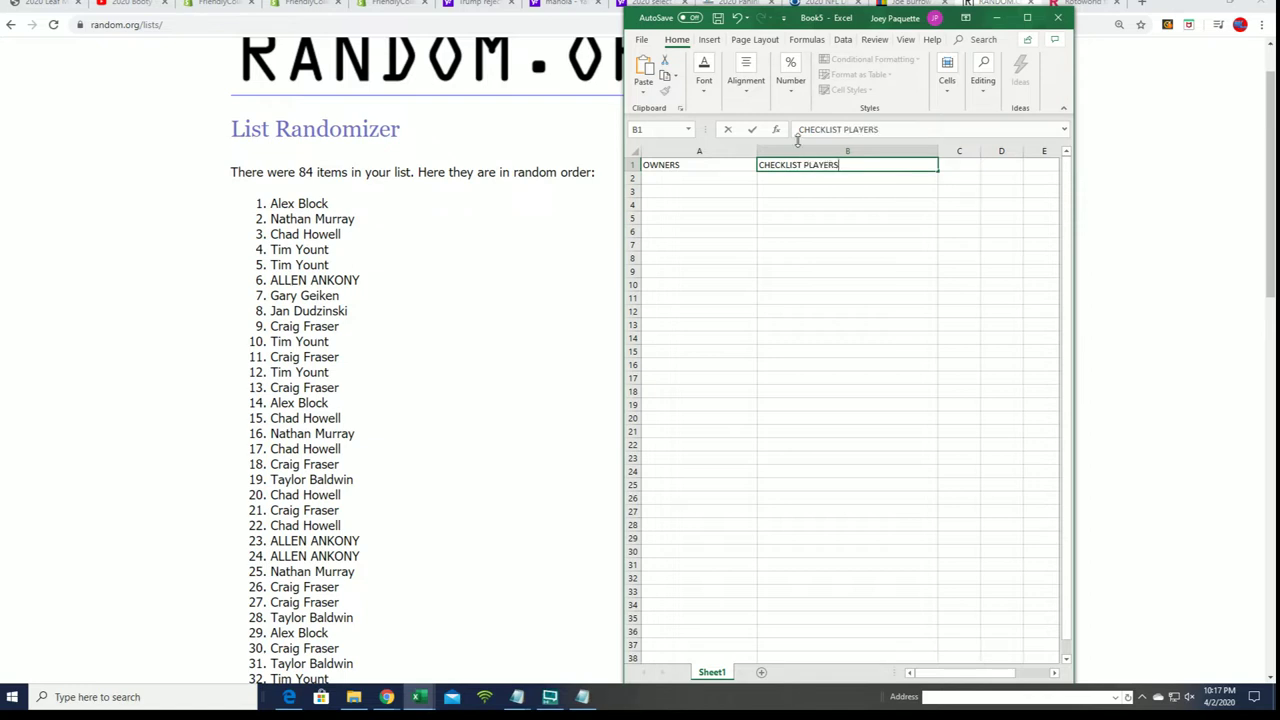
Paste the owner names as Text into column A starting at A2
click(668, 176)
right_click(668, 177)
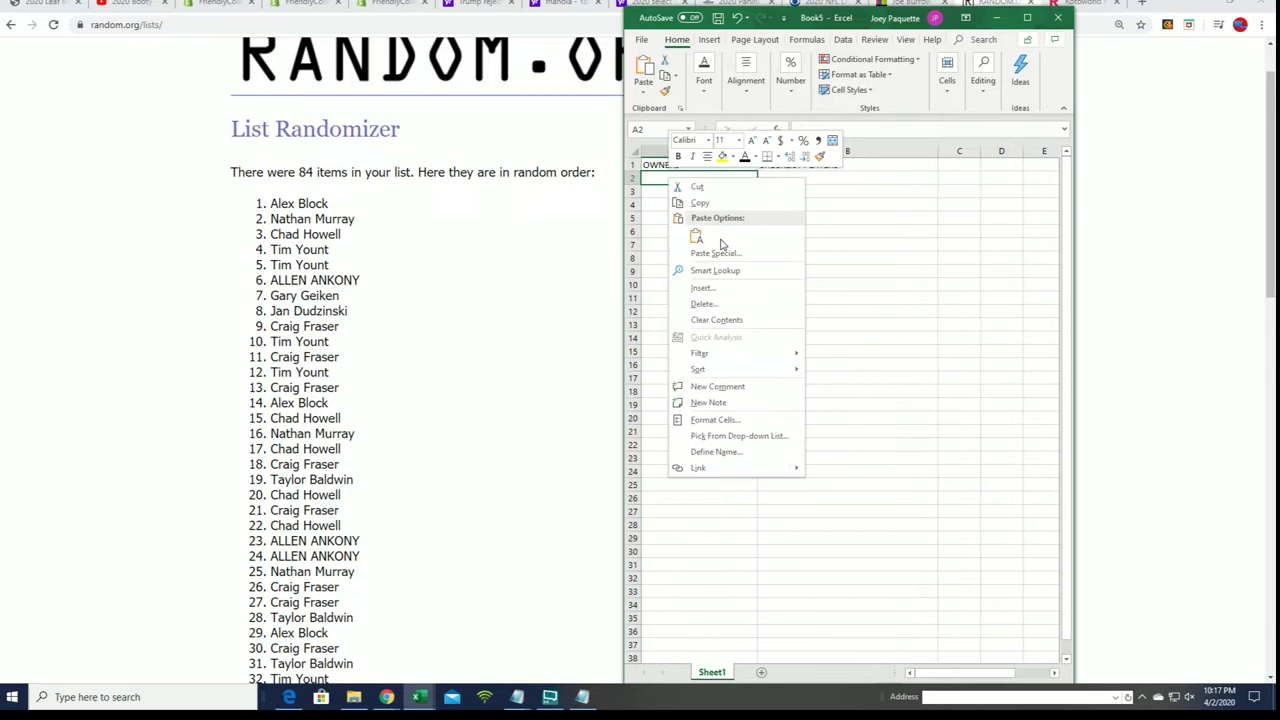
click(712, 253)
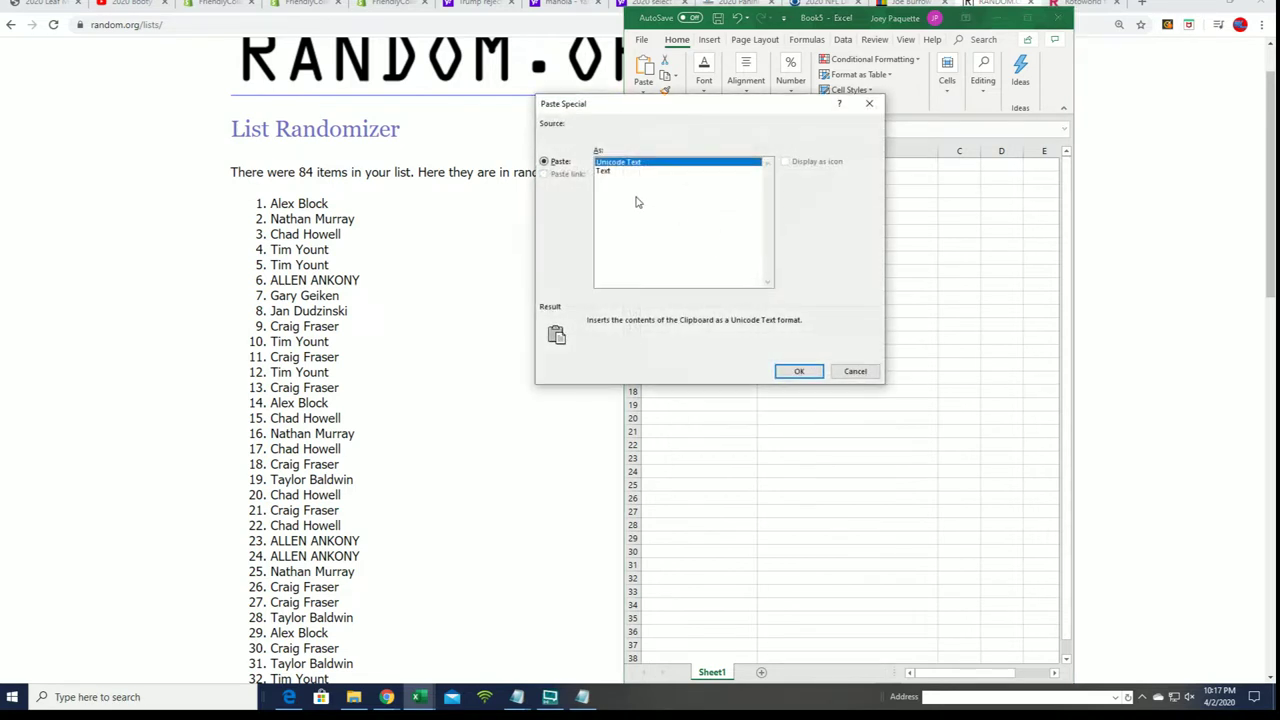
click(607, 173)
click(801, 370)
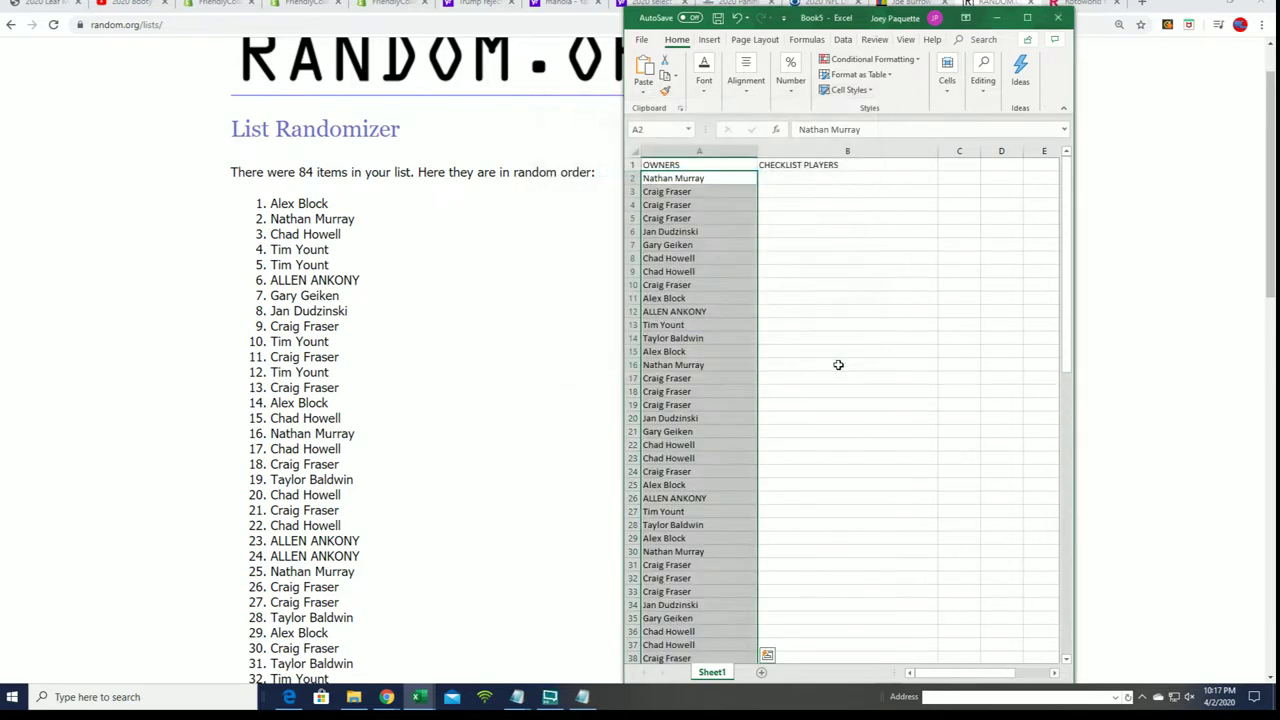
mouse_move(800, 14)
mouse_down()
mouse_move(572, 36)
mouse_move(656, 41)
mouse_up()
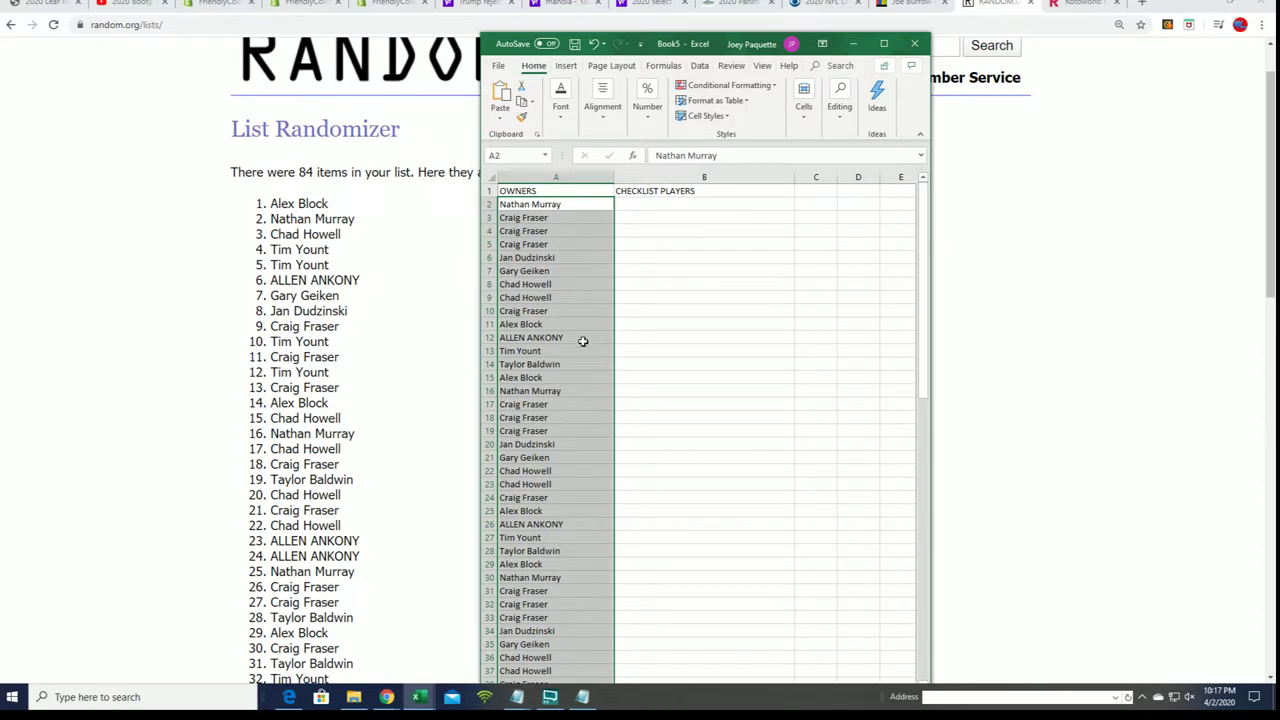
Delete the pasted names from column A and select the full 84-name randomized list
key(Delete)
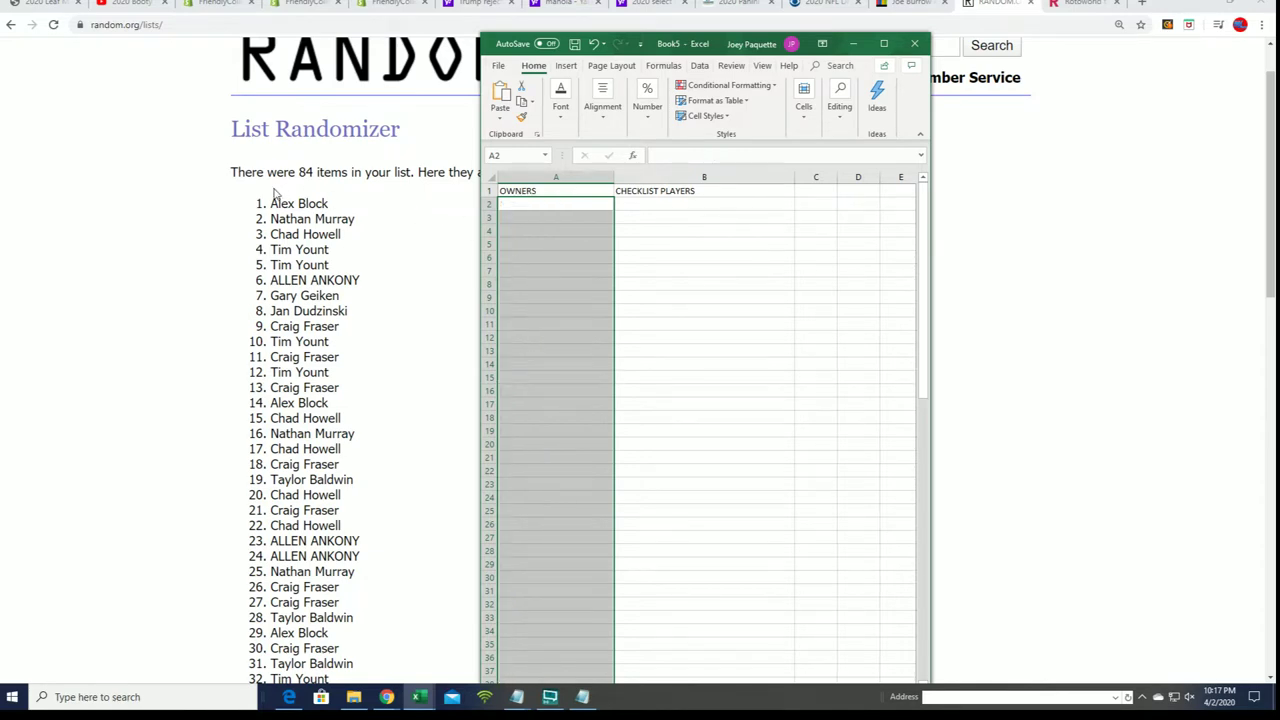
mouse_move(272, 193)
mouse_down()
mouse_move(351, 391)
mouse_move(370, 675)
mouse_move(352, 287)
mouse_move(357, 420)
mouse_move(320, 388)
mouse_up()
Copy the randomized 84-name list and bring the Book5 workbook back to the front
click(340, 395)
scroll(466, 563, up, 8)
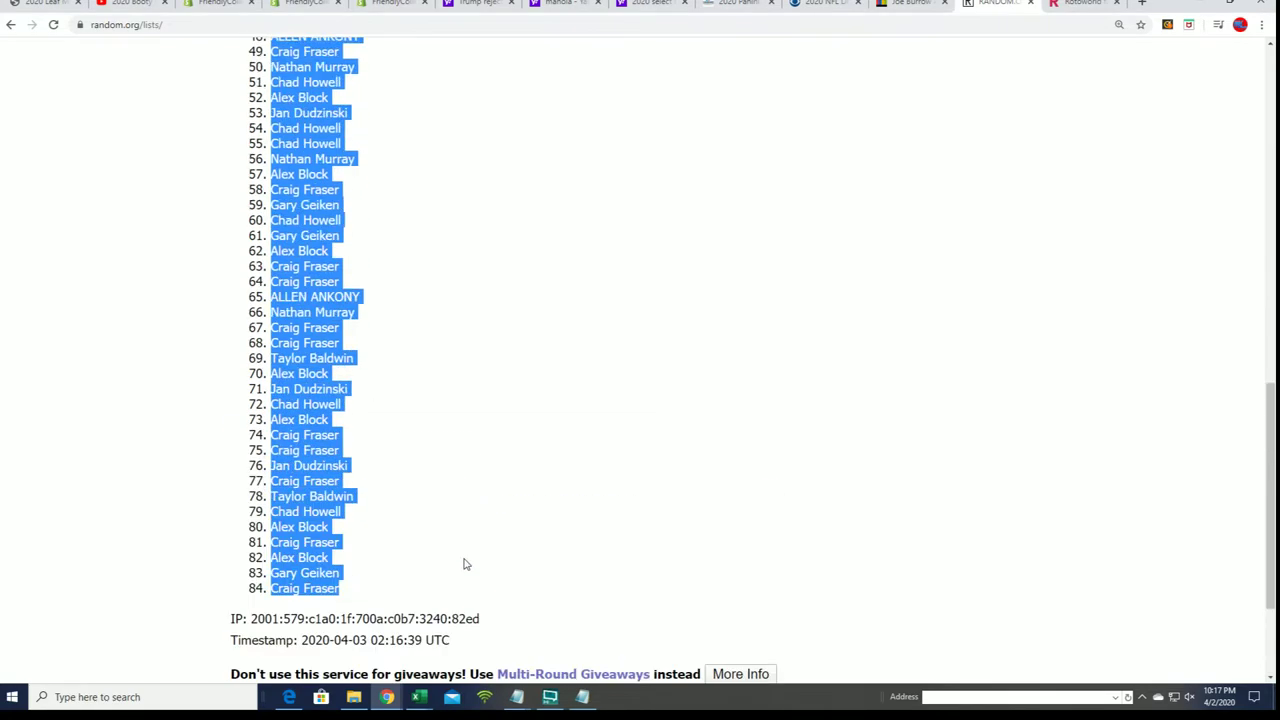
scroll(471, 562, up, 3)
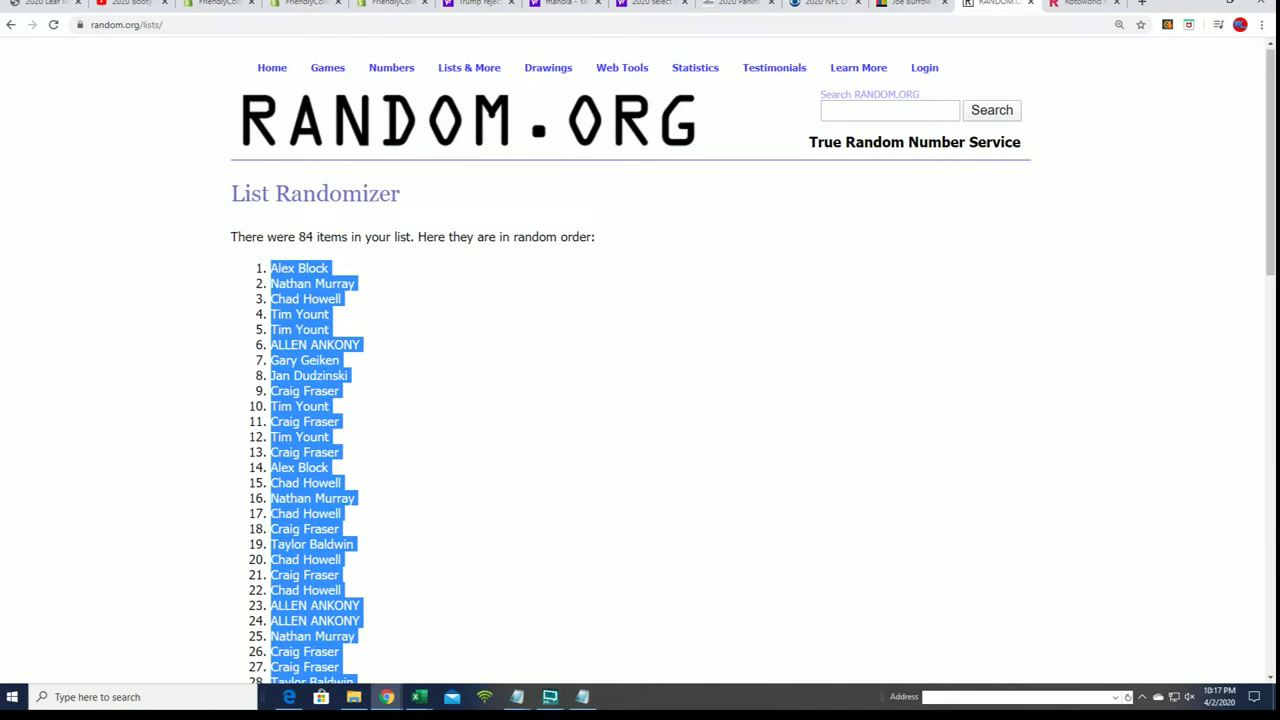
key(alt+Tab)
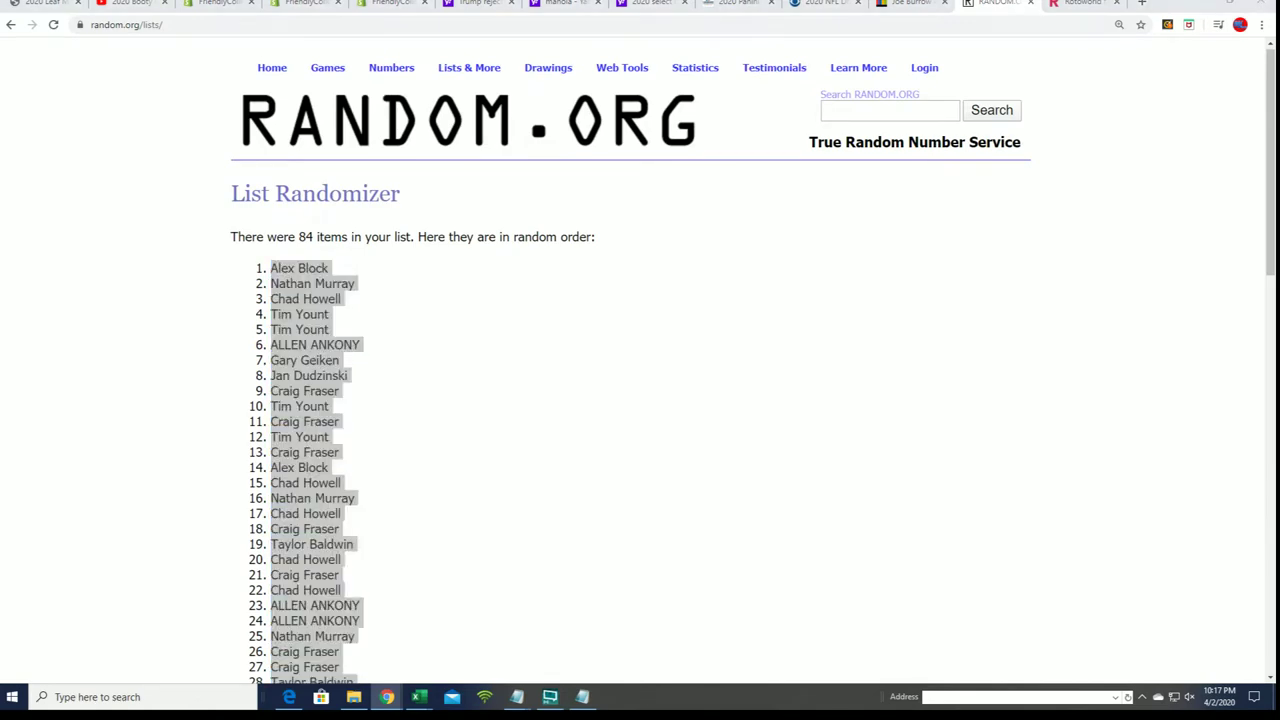
key(alt+Tab)
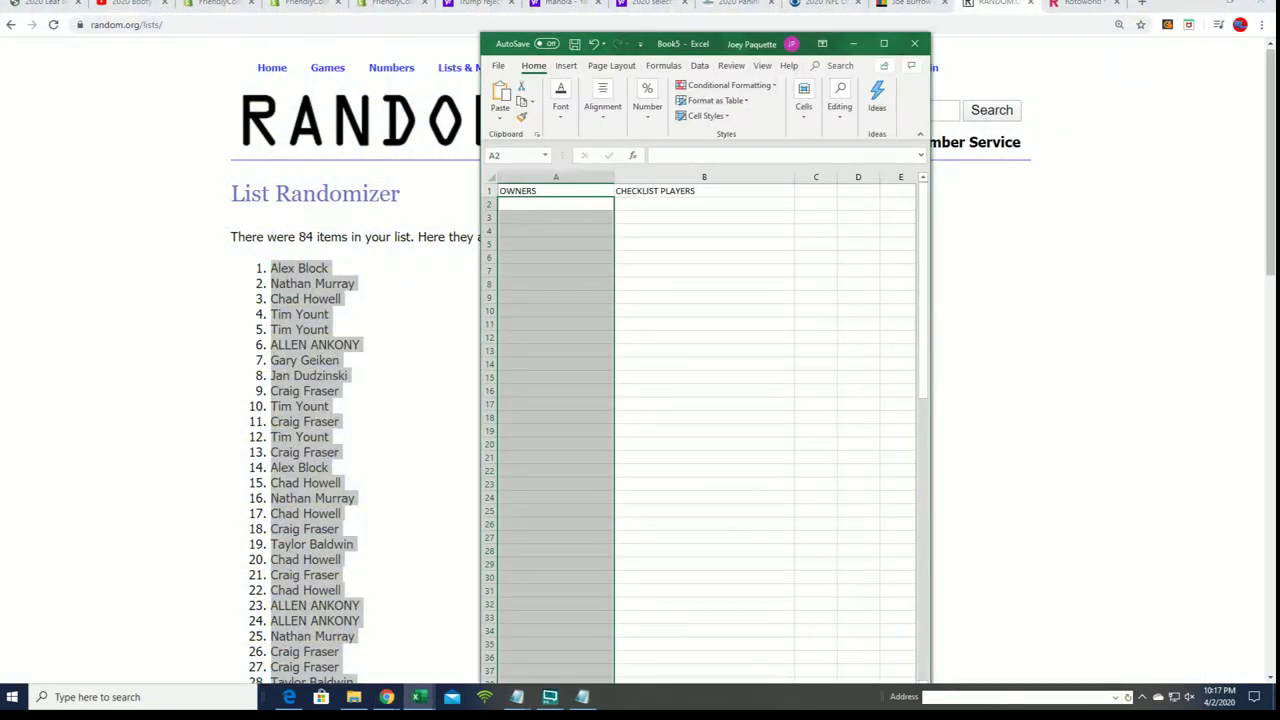
Maximize the workbook and paste the randomized owners as Text starting at A2
click(883, 43)
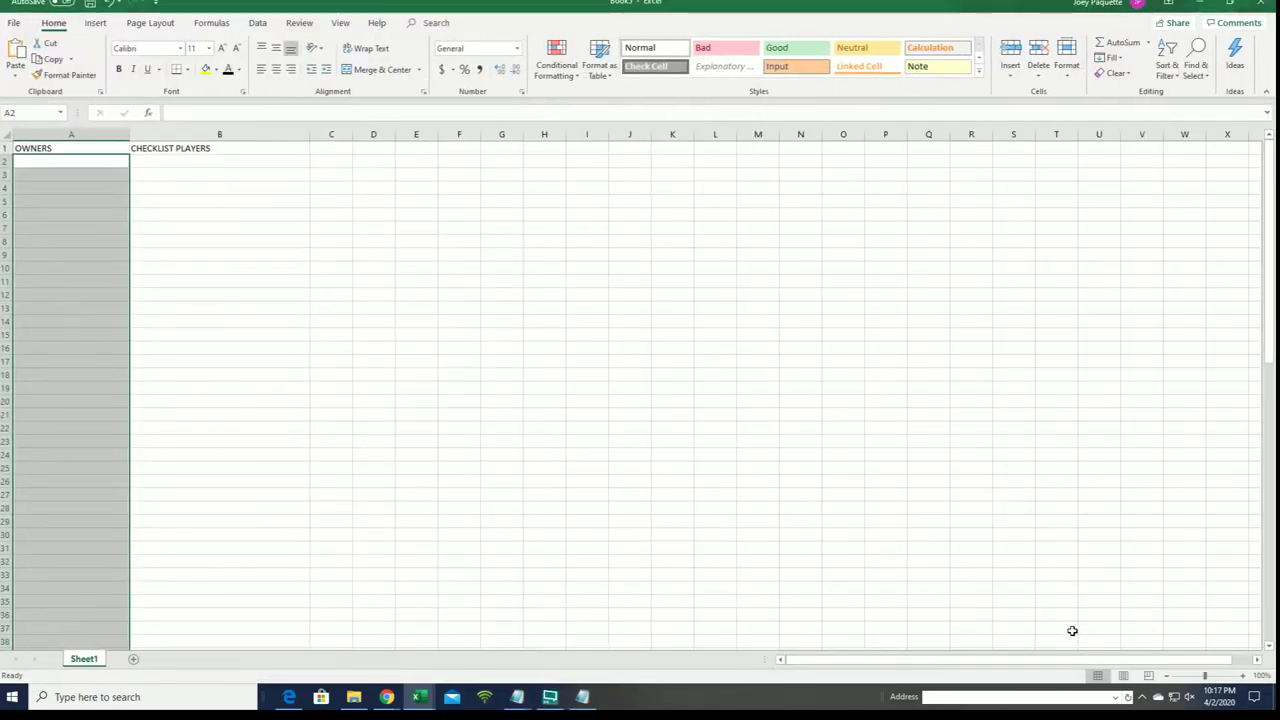
click(1218, 678)
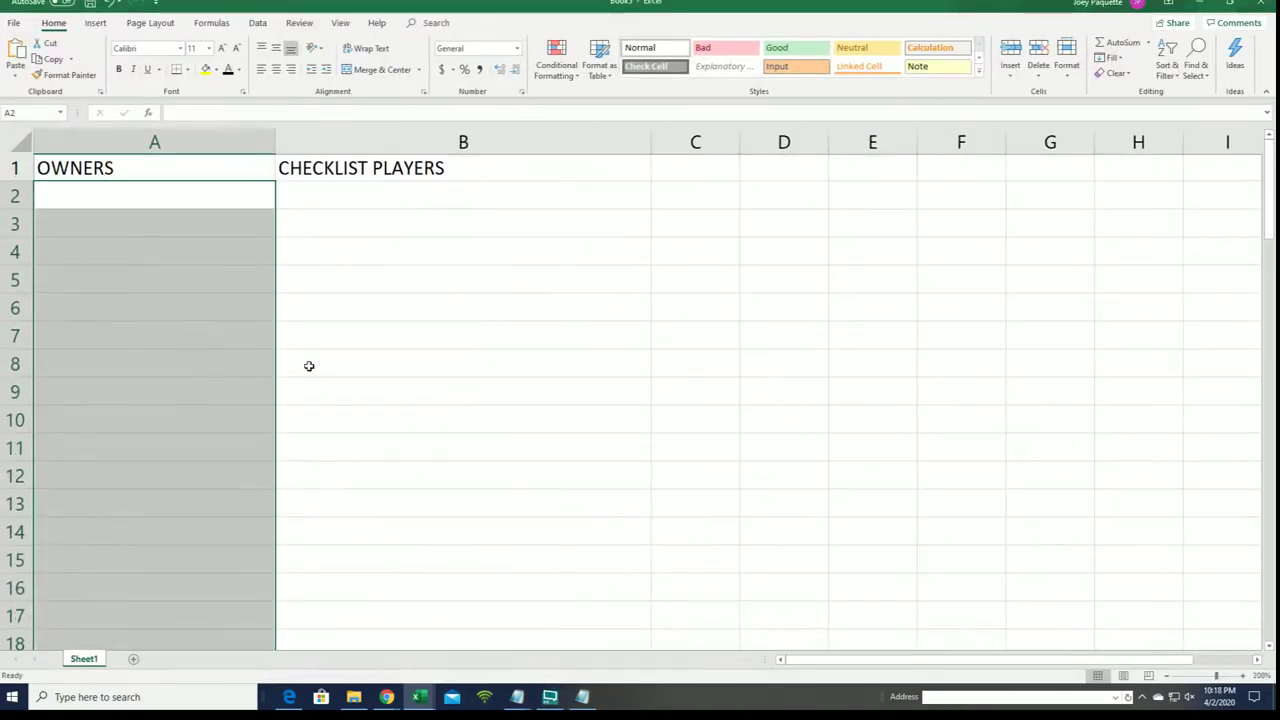
click(110, 193)
right_click(110, 193)
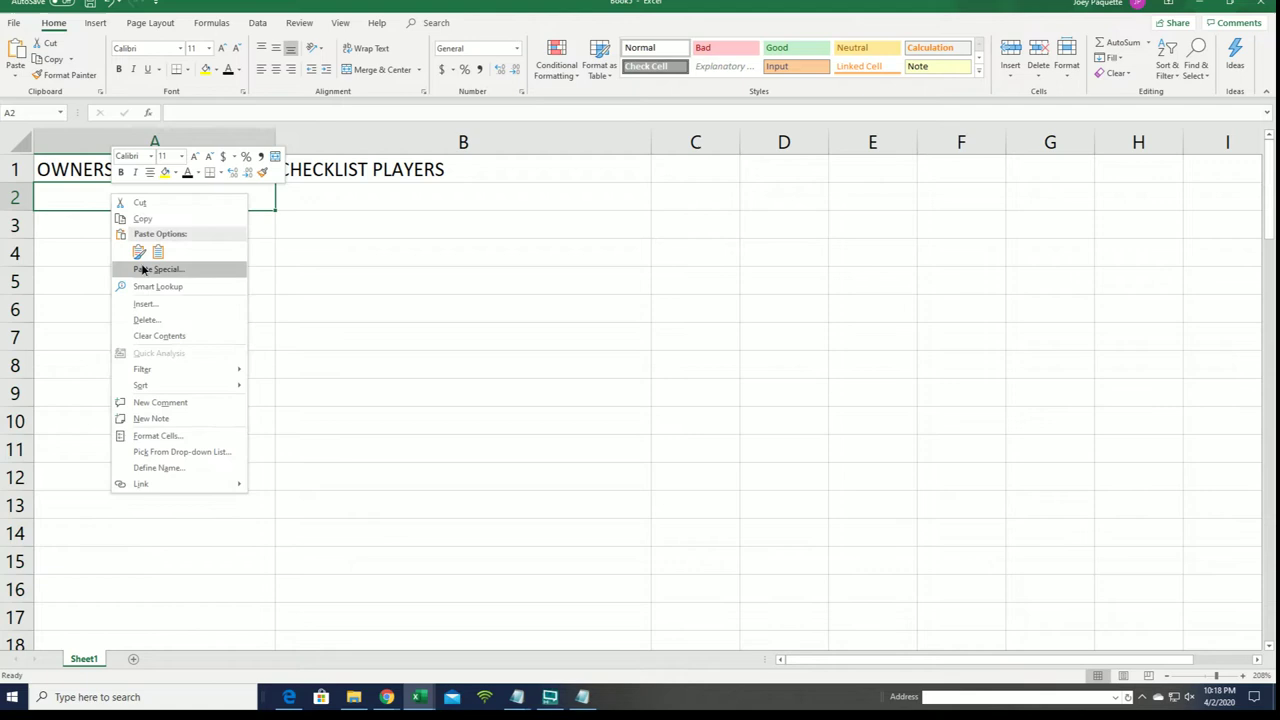
click(136, 270)
click(45, 196)
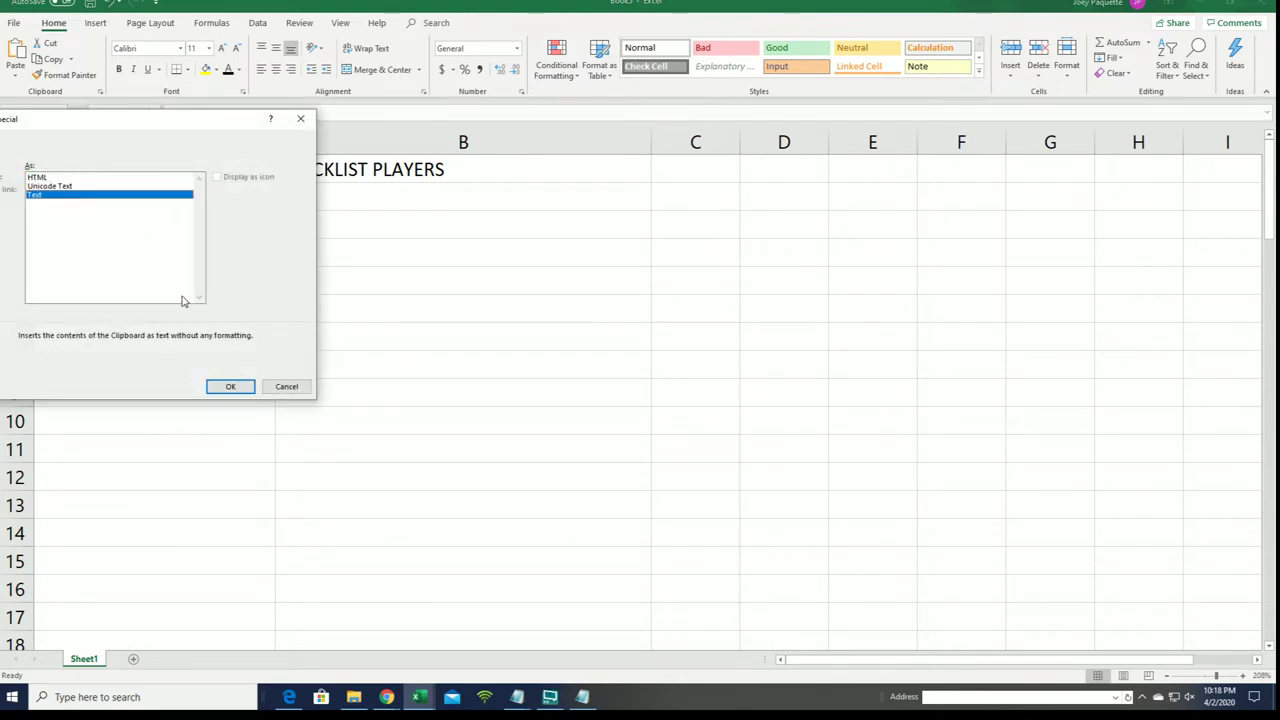
click(229, 386)
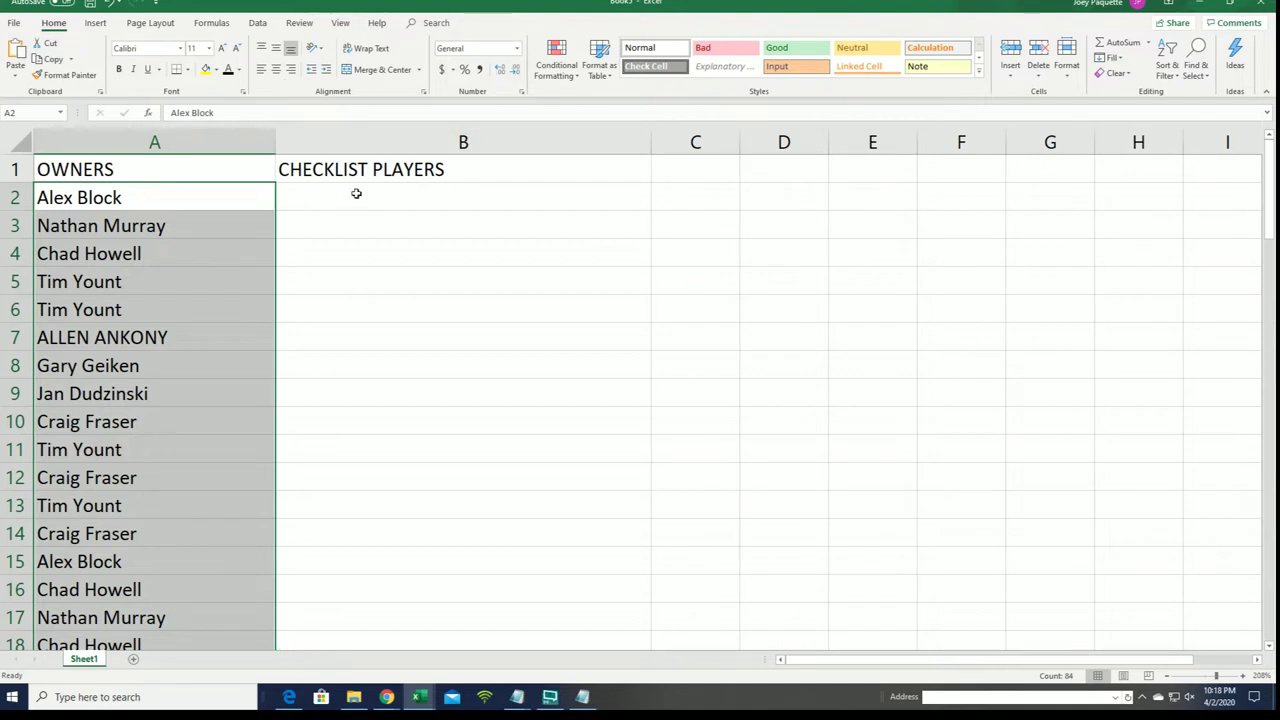
Narrow column A to fit the names, zoom the sheet out, and re-maximize the window
click(240, 143)
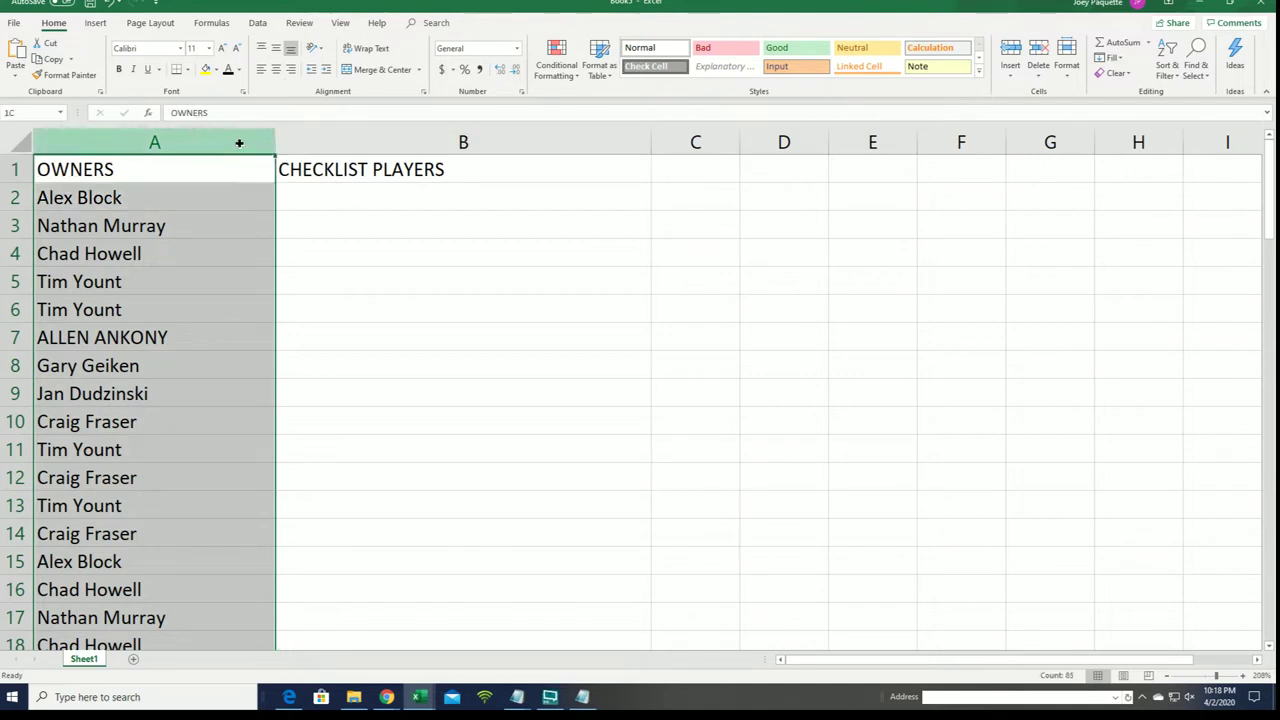
drag(274, 151, 180, 170)
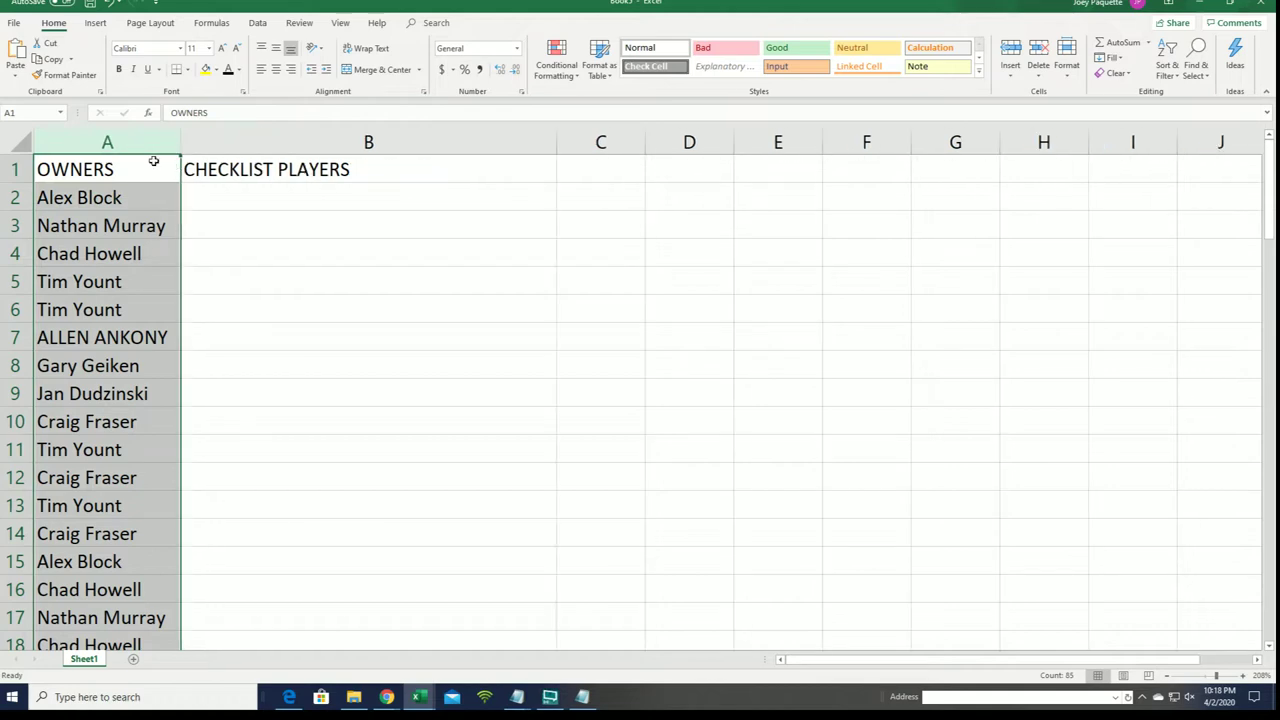
click(1166, 677)
click(1166, 677)
click(1166, 677)
click(1166, 677)
click(1166, 677)
click(1166, 677)
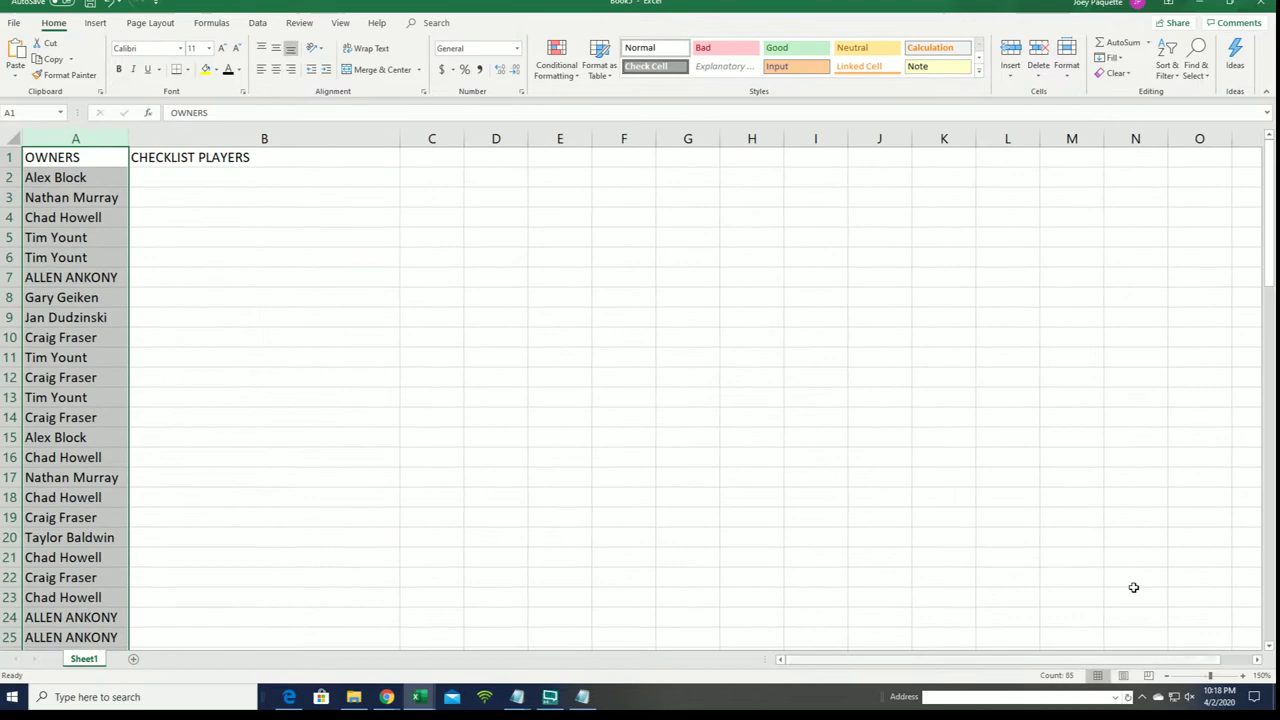
click(1166, 677)
click(1166, 677)
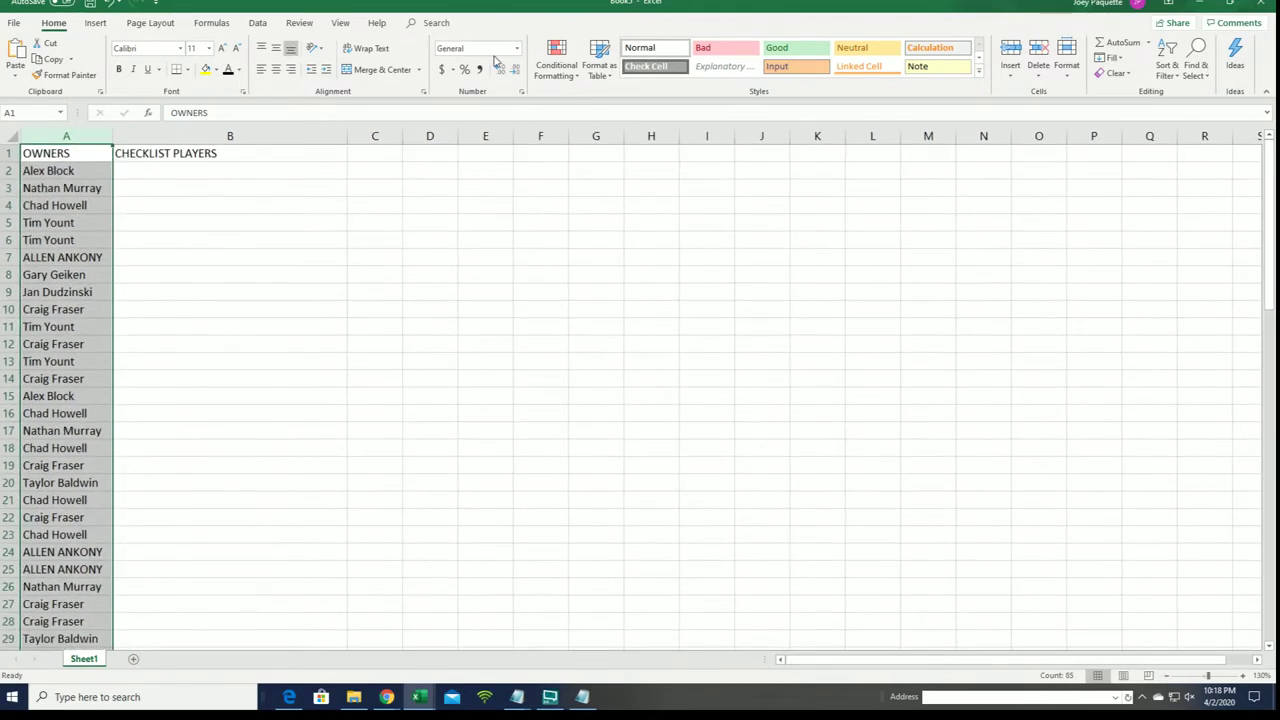
mouse_move(308, 3)
mouse_down()
mouse_move(452, 46)
mouse_move(569, 48)
mouse_move(607, 101)
mouse_up()
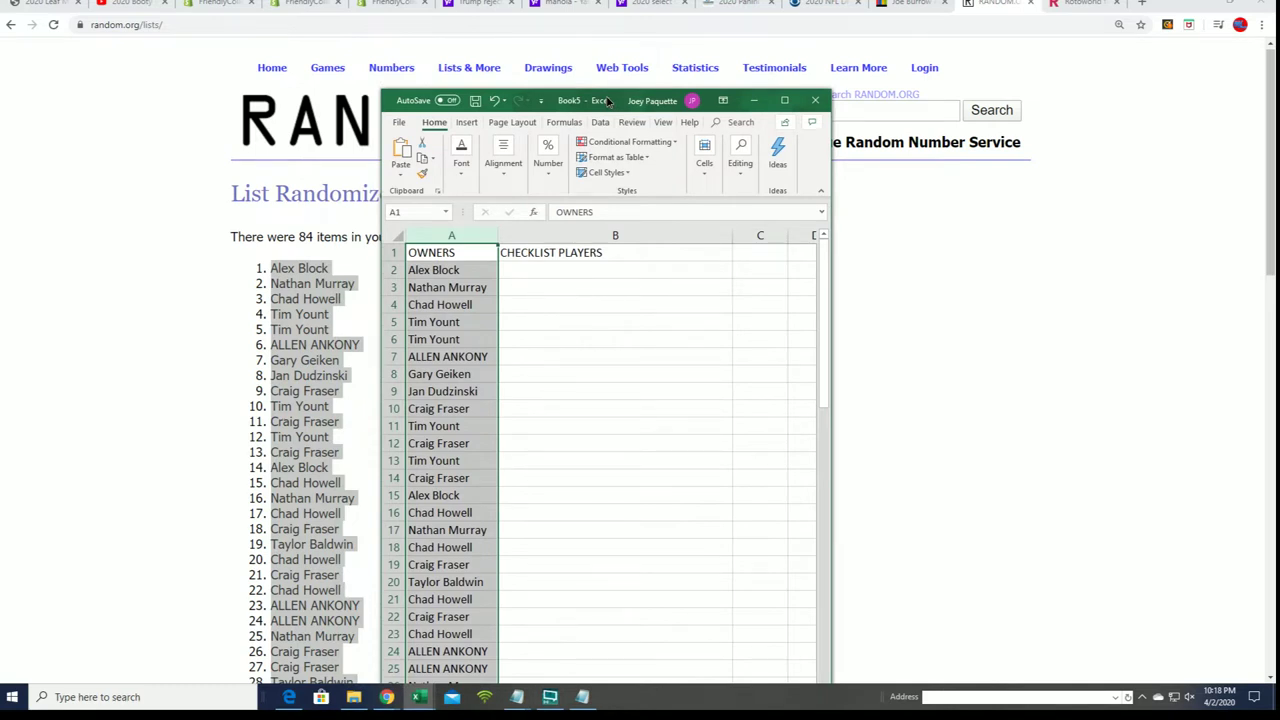
drag(607, 101, 627, 1)
Select B2, minimize Excel, load a blank List Randomizer form, and switch to Notepad
click(229, 167)
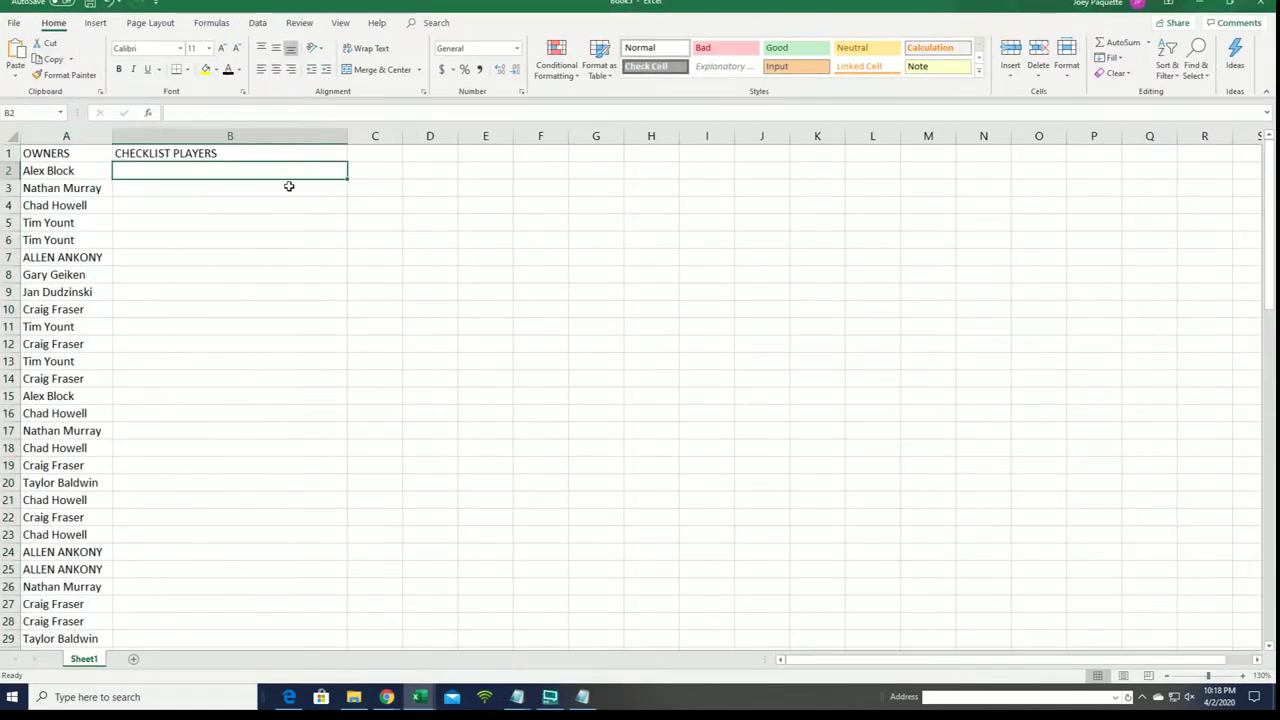
click(1203, 9)
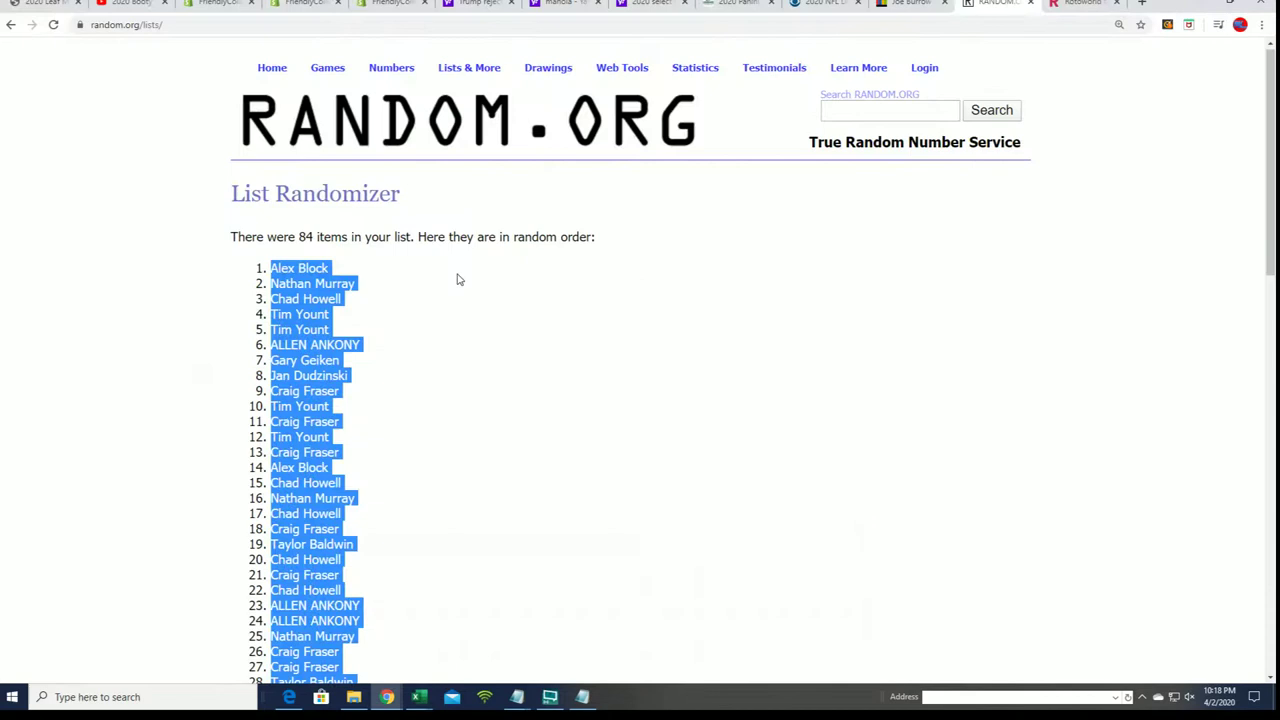
mouse_move(468, 72)
click(476, 94)
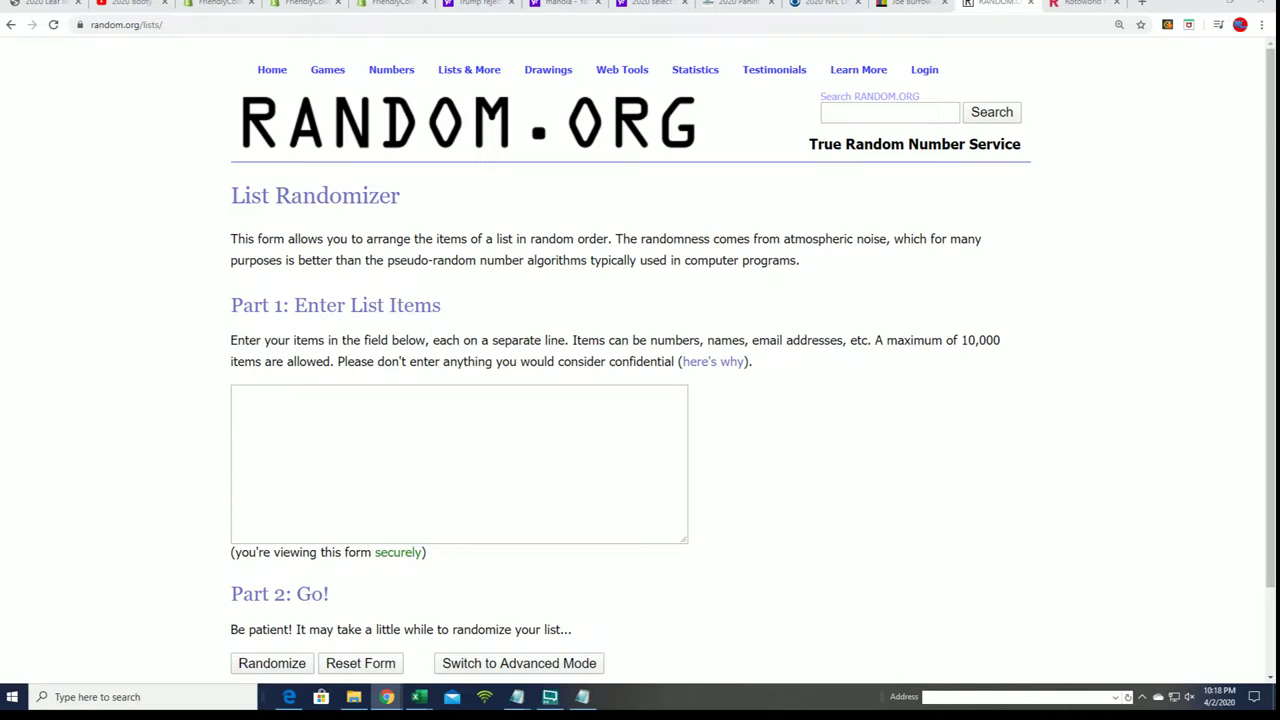
key(alt+Tab)
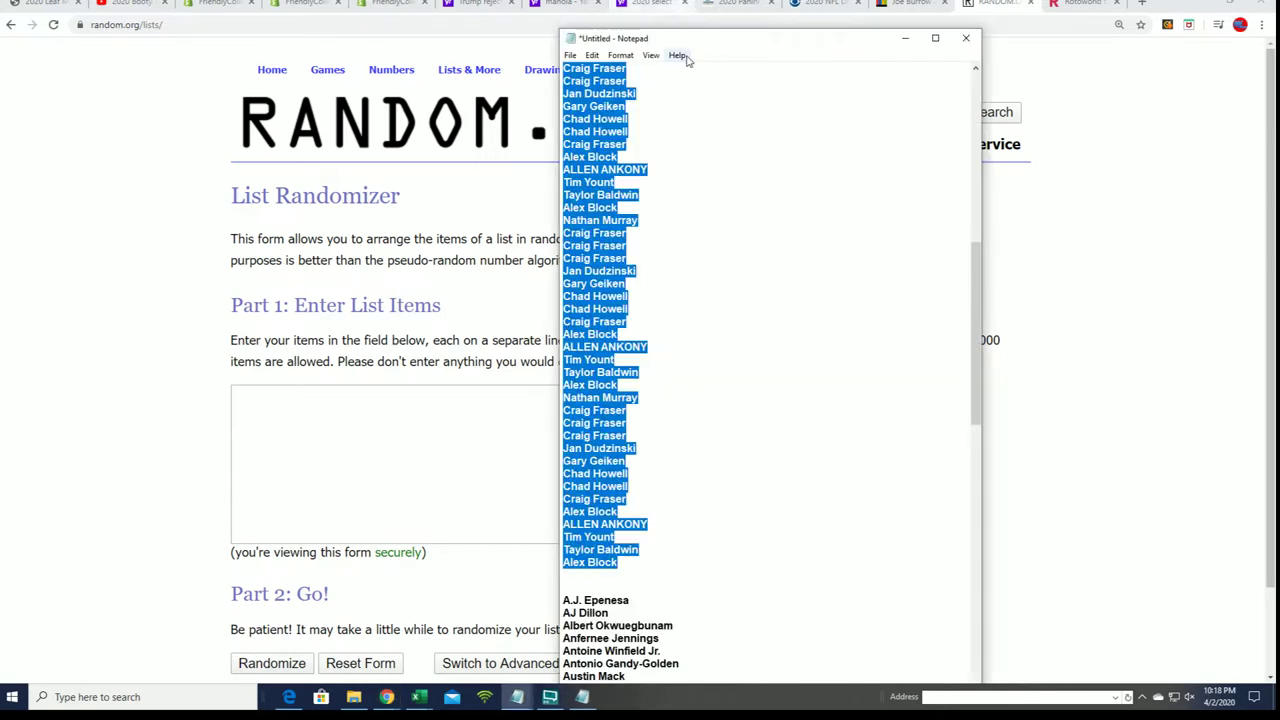
Select the player names from A.J. Epenesa to the end of the Notepad list for copying
drag(714, 31, 714, 0)
scroll(843, 603, down, 20)
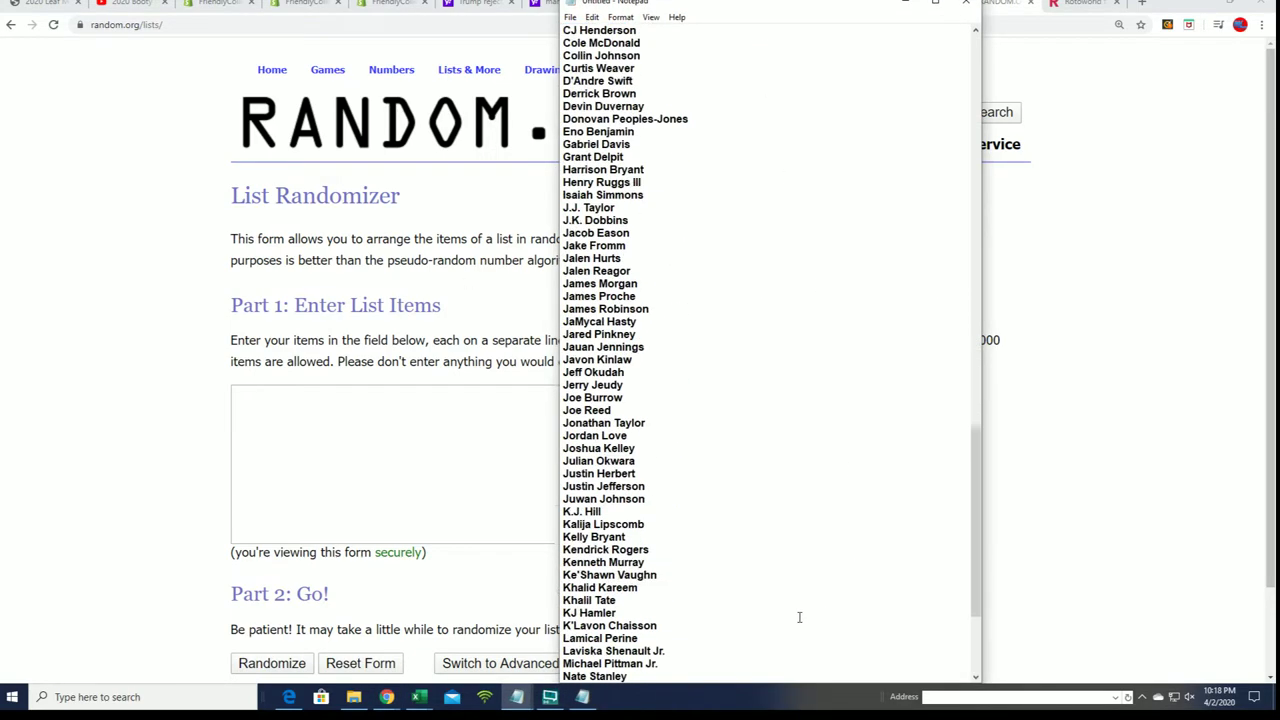
scroll(799, 617, down, 5)
mouse_move(716, 663)
mouse_down()
mouse_move(600, 28)
mouse_move(570, 183)
mouse_up()
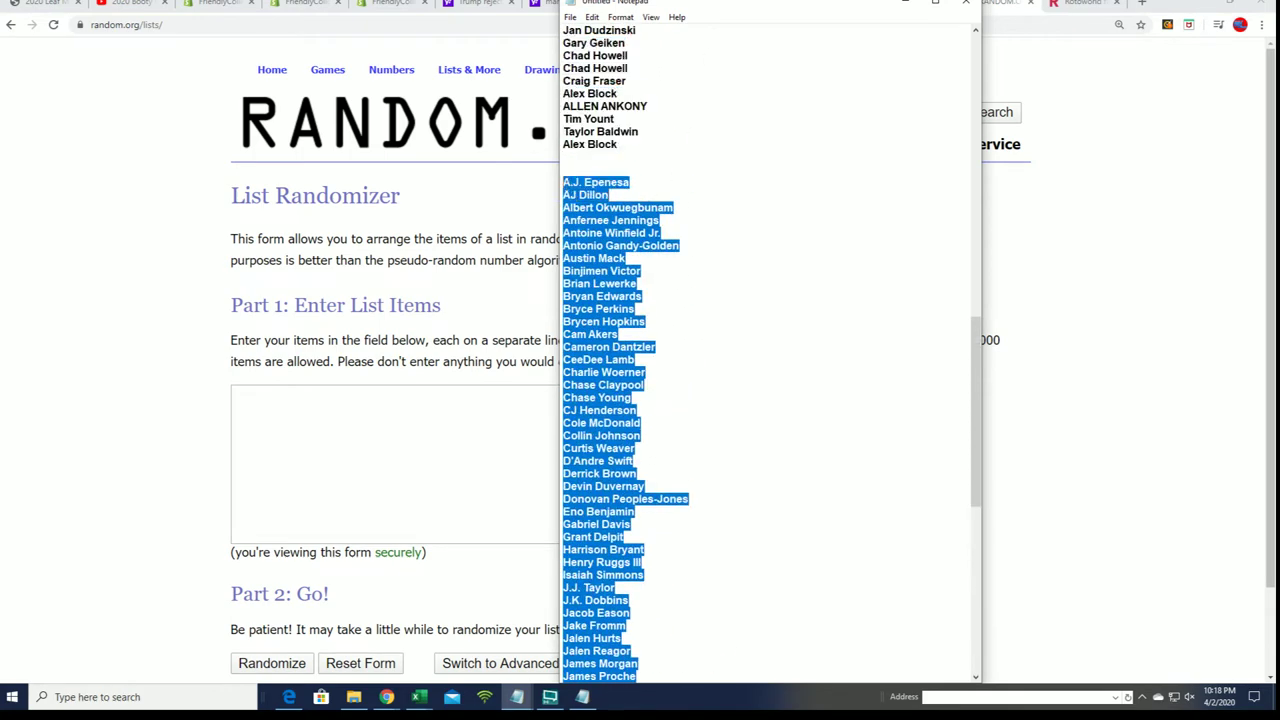
right_click(570, 183)
Copy the 84 checklist player names and paste them into the RANDOM.ORG list box
click(603, 232)
click(359, 390)
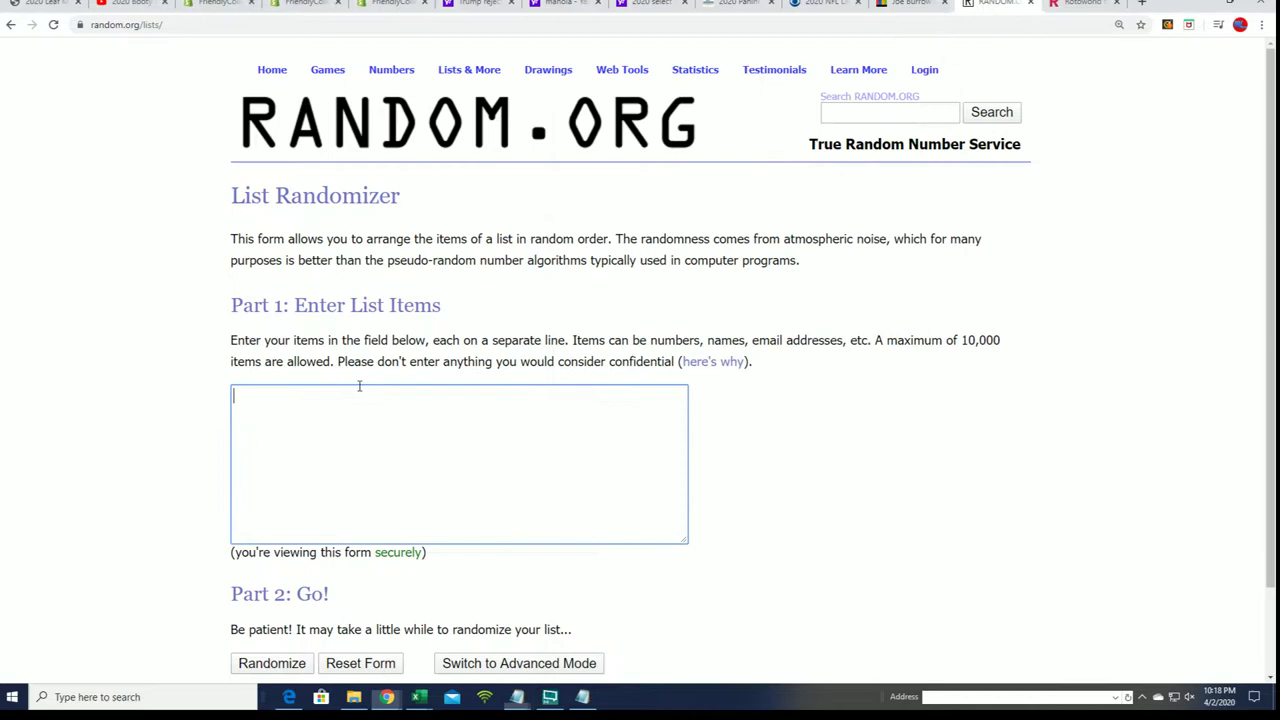
right_click(372, 396)
click(402, 499)
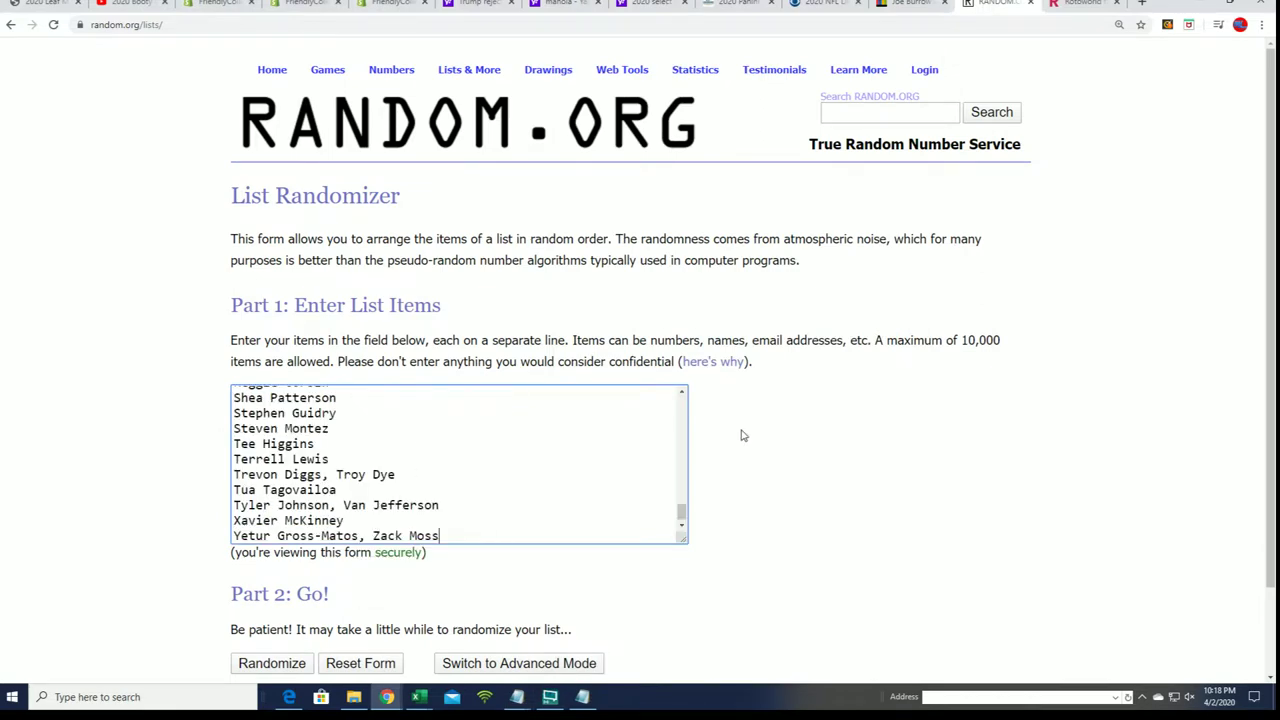
scroll(742, 440, down, 1)
Randomize the player list, then reshuffle it repeatedly until J.K. Dobbins comes first
click(250, 566)
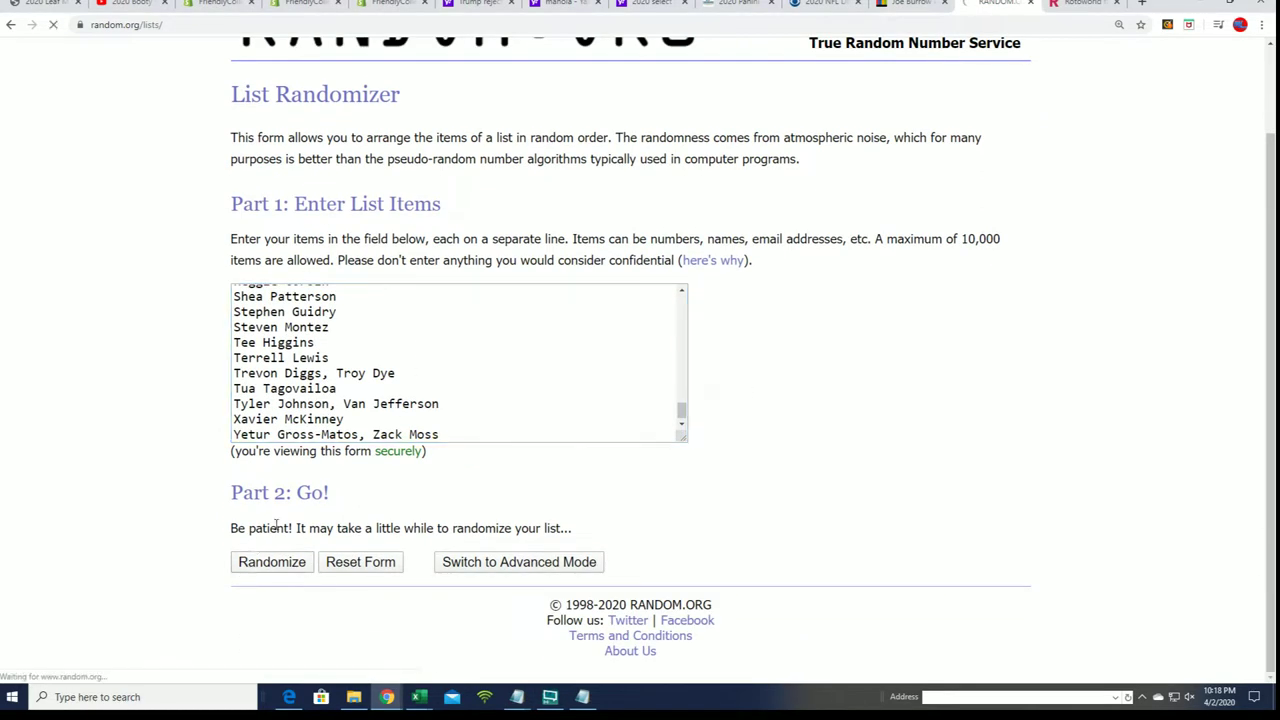
scroll(240, 560, down, 15)
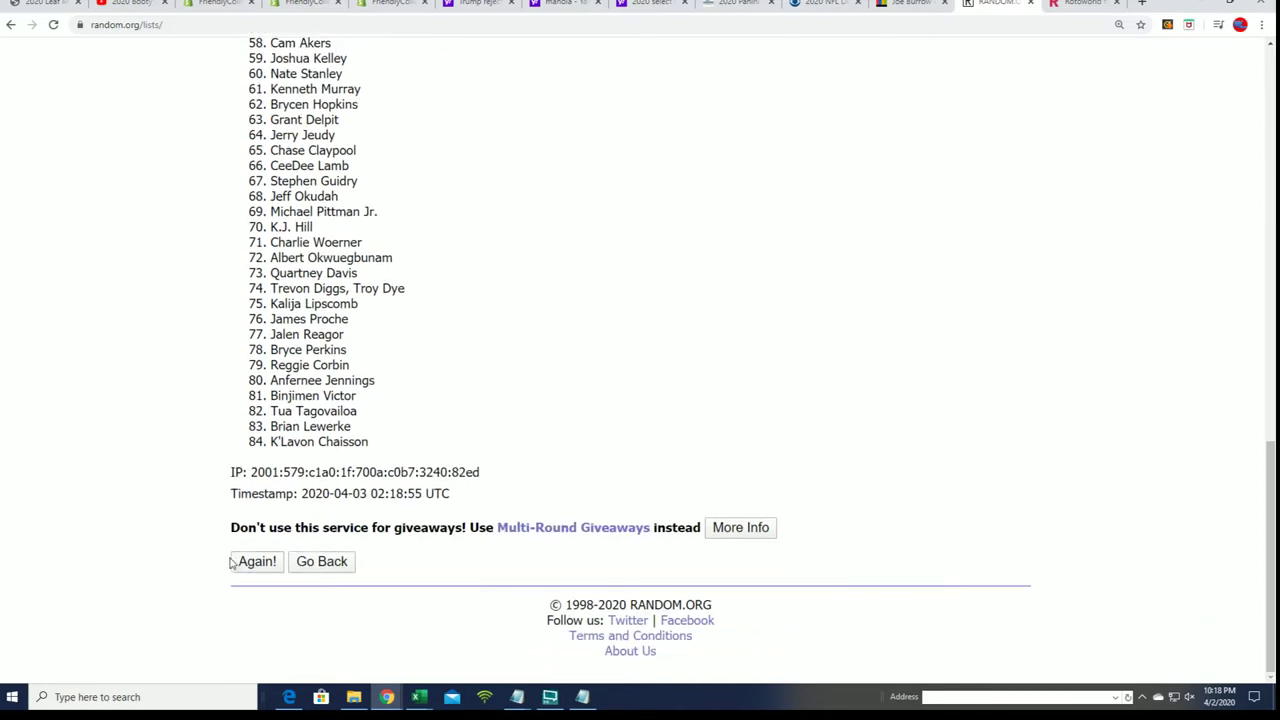
click(262, 560)
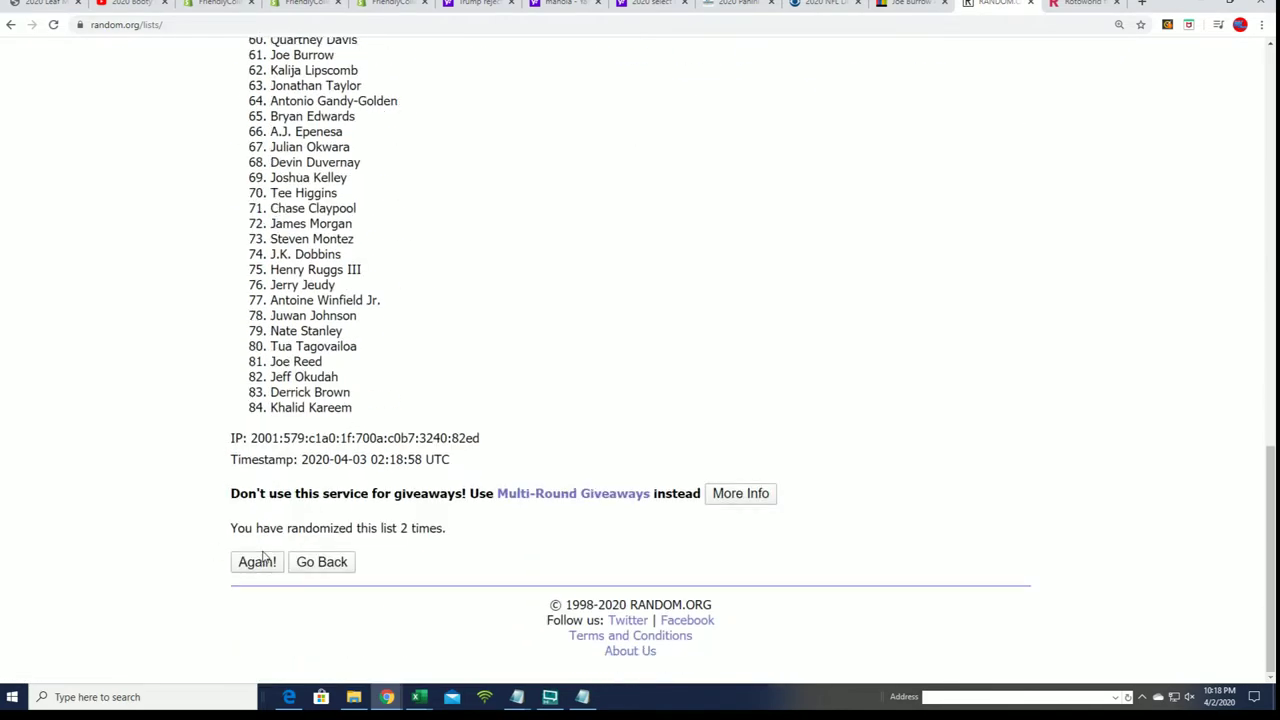
click(257, 562)
scroll(268, 530, down, 15)
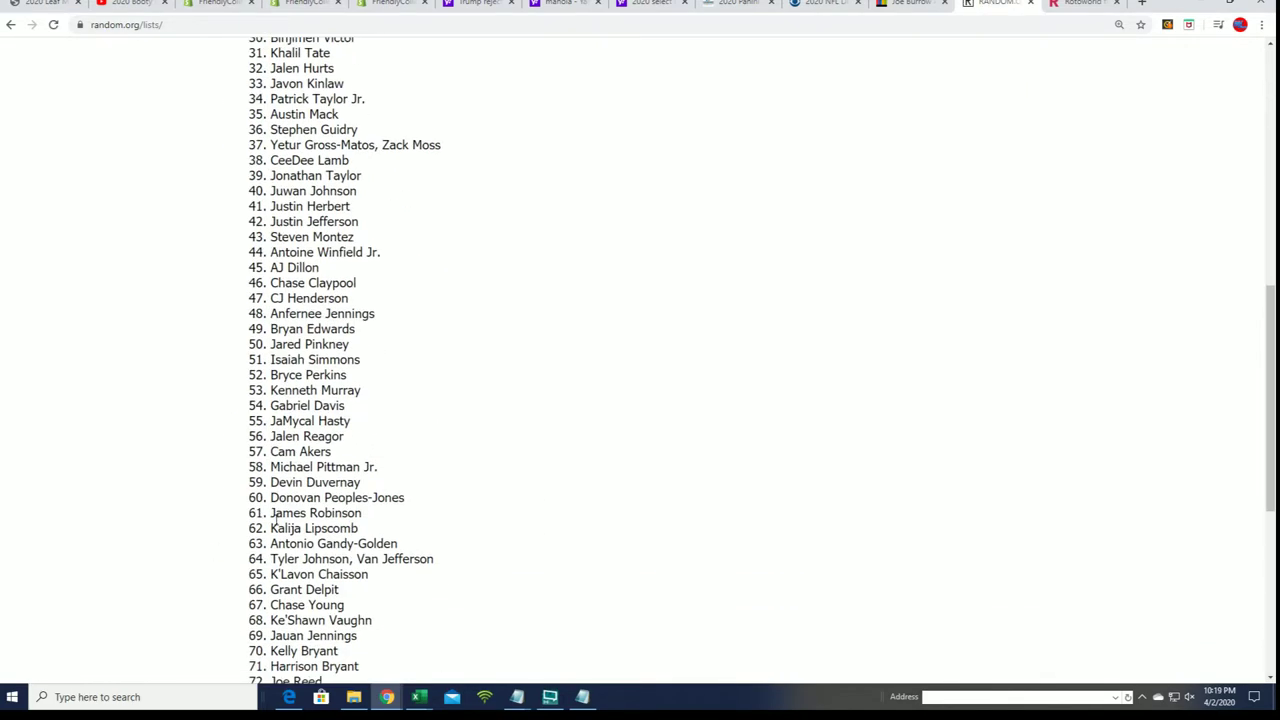
click(257, 562)
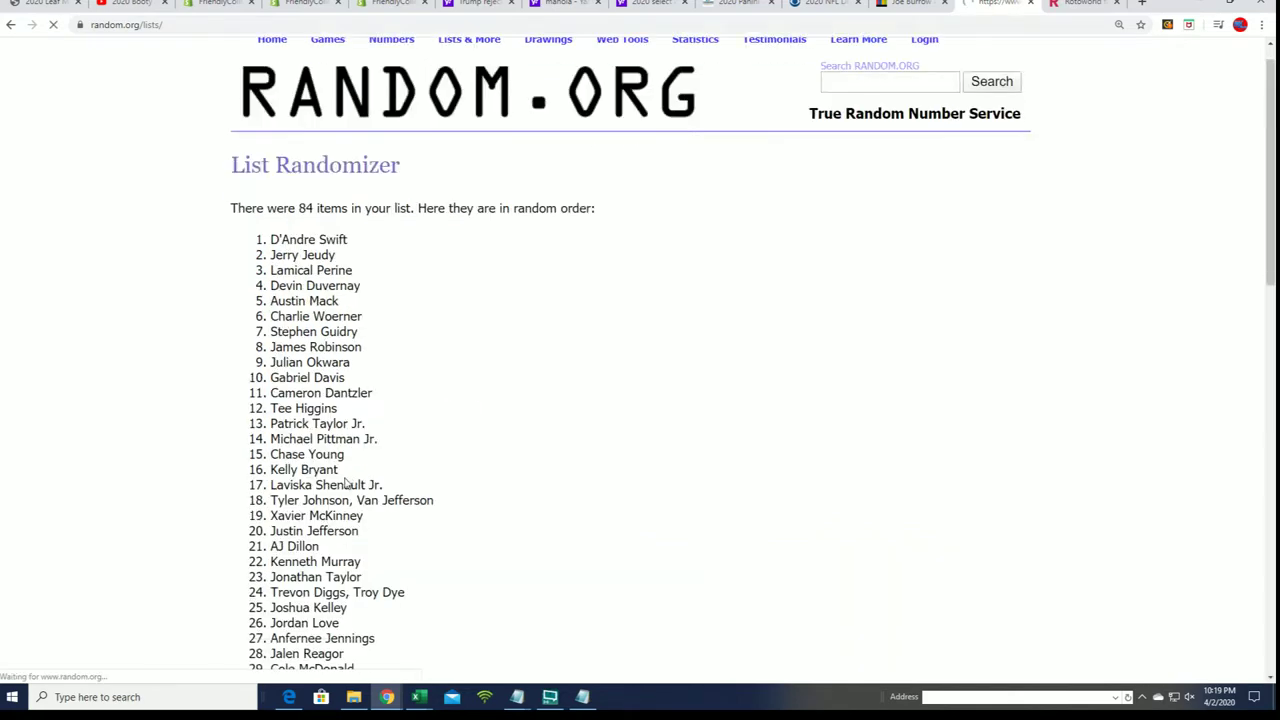
scroll(320, 486, down, 6)
scroll(320, 486, down, 5)
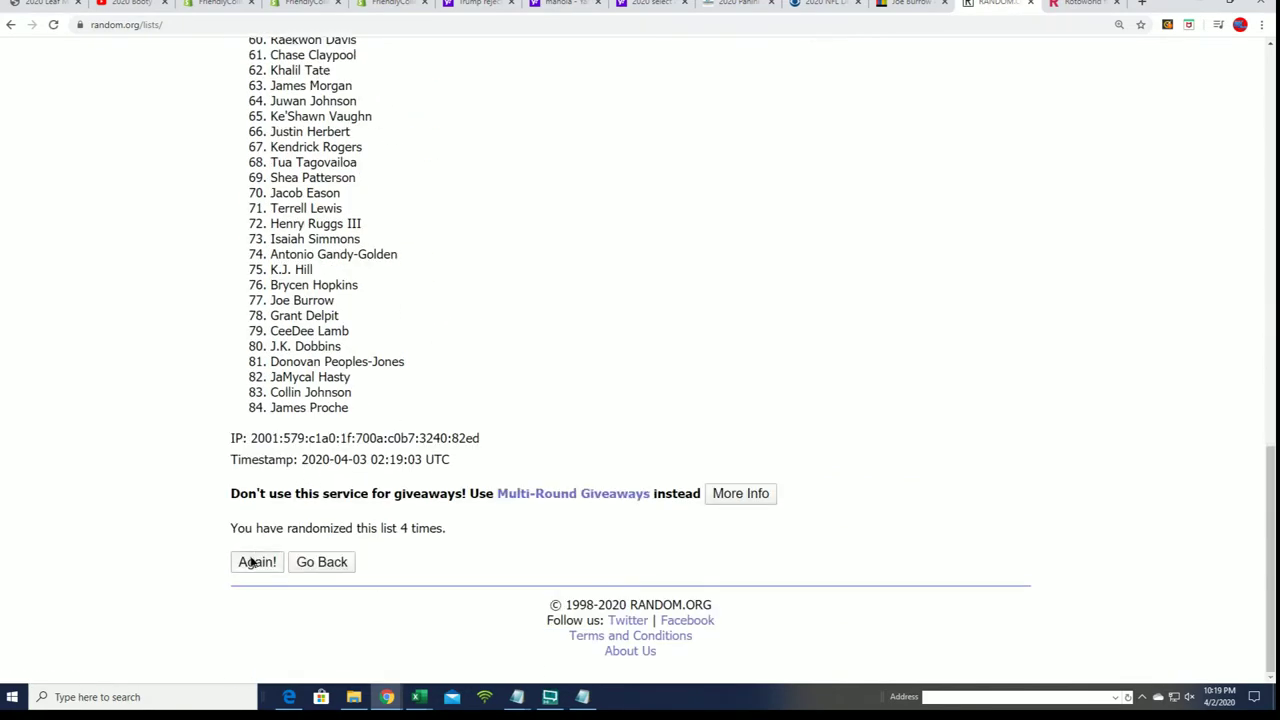
click(257, 562)
scroll(470, 505, down, 15)
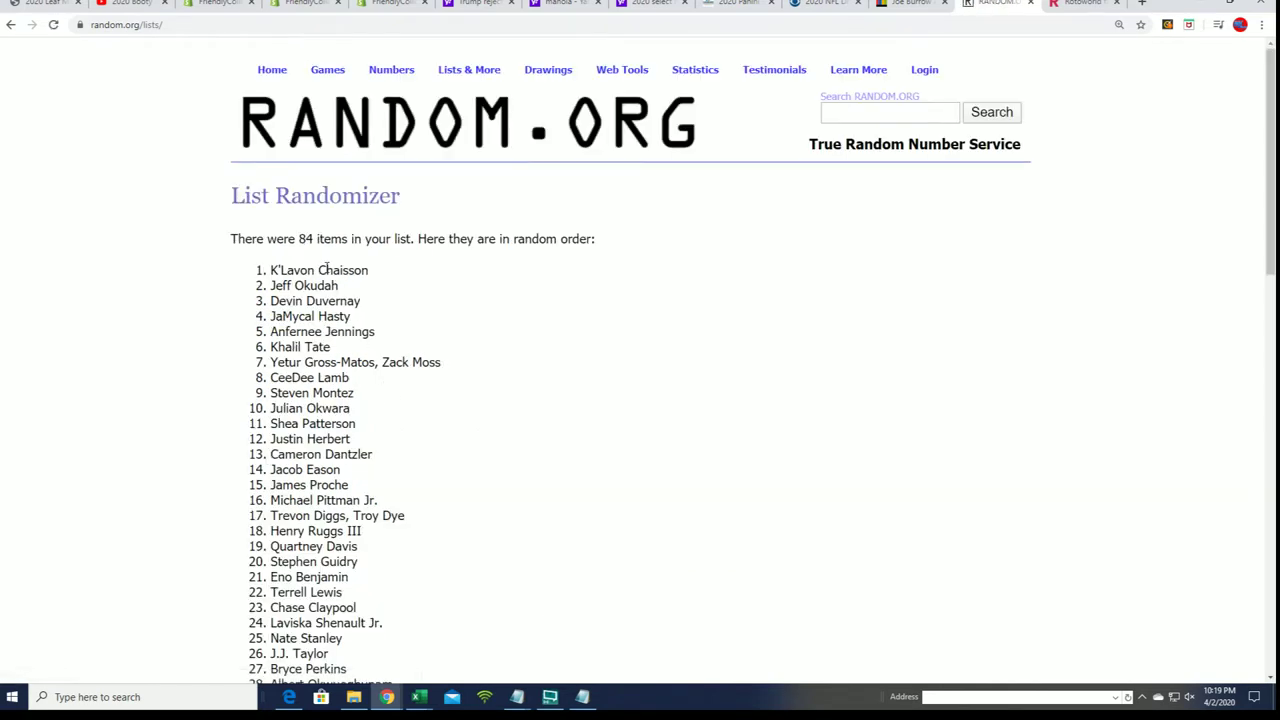
scroll(431, 449, down, 11)
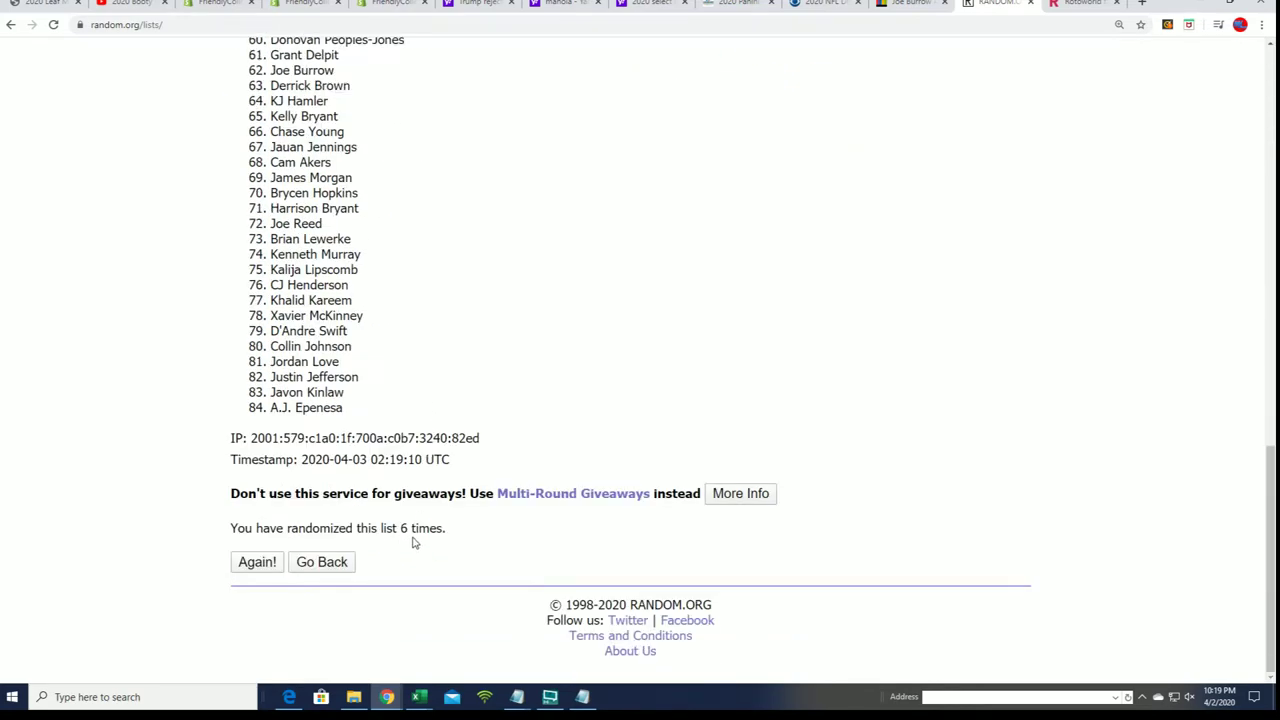
click(268, 561)
scroll(506, 412, down, 1)
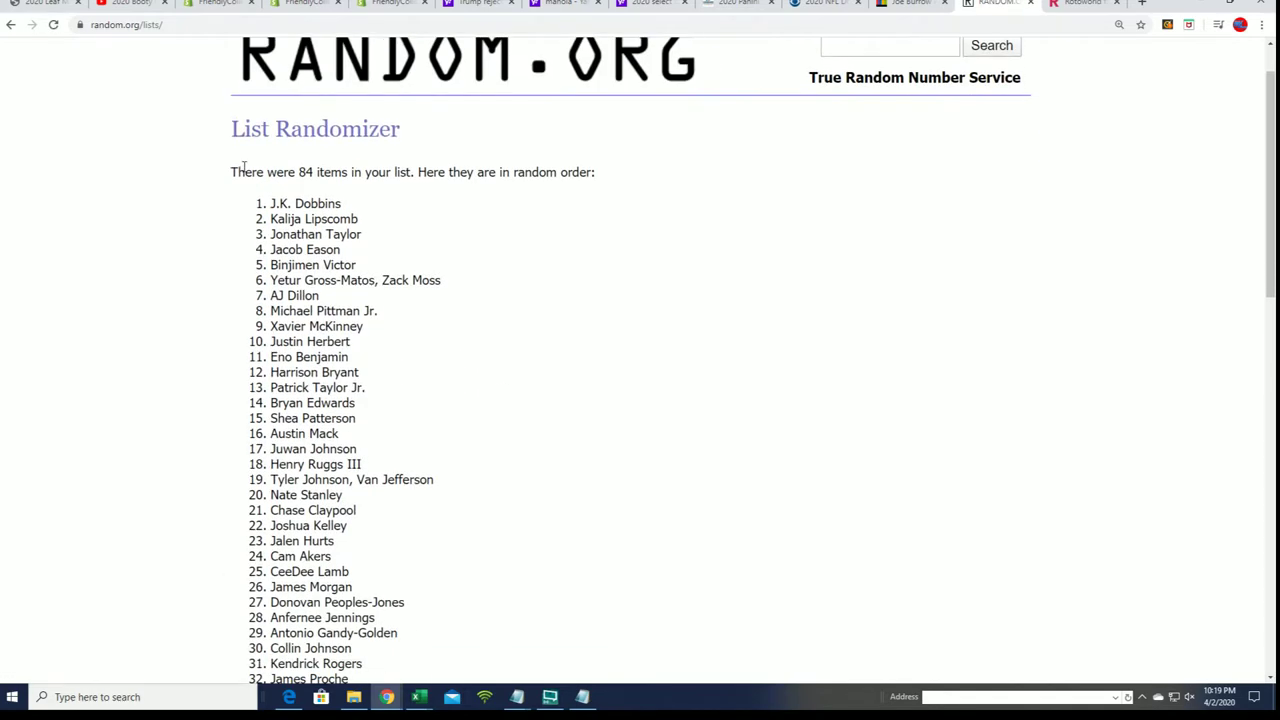
Copy all 84 shuffled player names, then switch back to the Book5 workbook
mouse_move(268, 200)
mouse_down()
mouse_move(420, 690)
mouse_move(375, 162)
mouse_move(357, 406)
mouse_move(354, 371)
mouse_move(266, 226)
mouse_move(290, 40)
mouse_move(312, 45)
mouse_move(292, 45)
mouse_move(280, 96)
mouse_up()
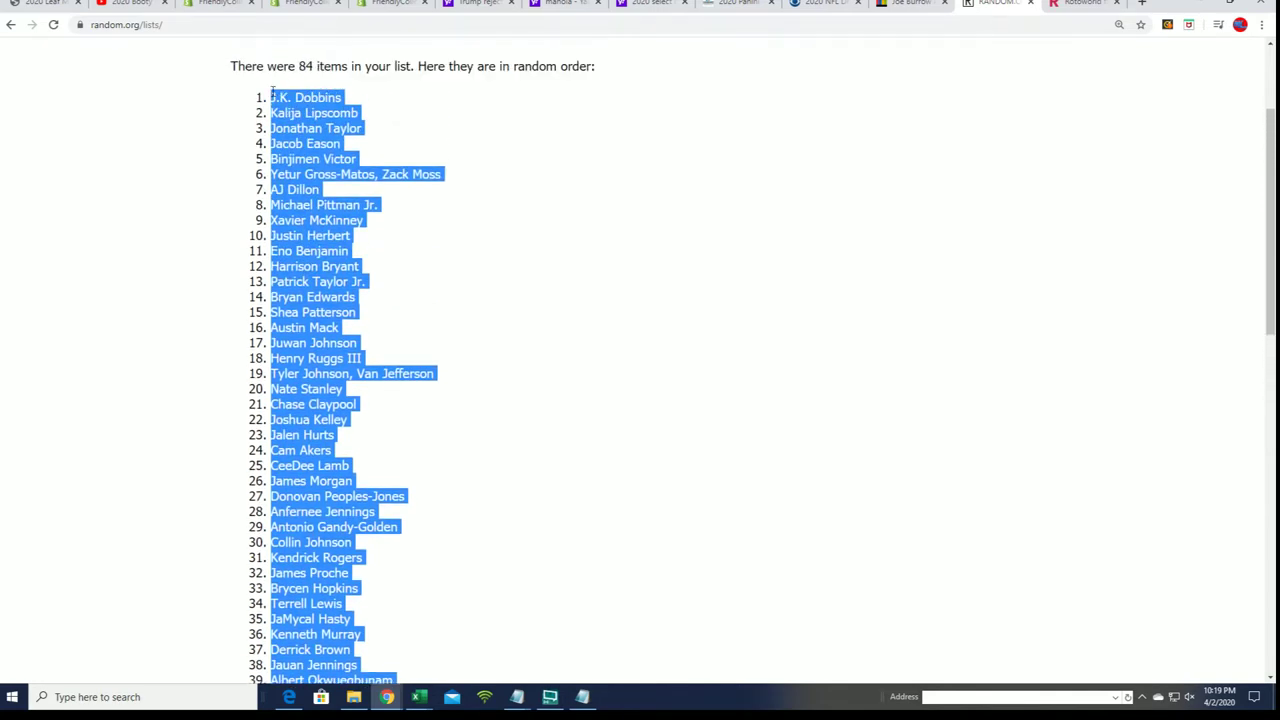
right_click(272, 92)
click(300, 103)
scroll(422, 329, down, 9)
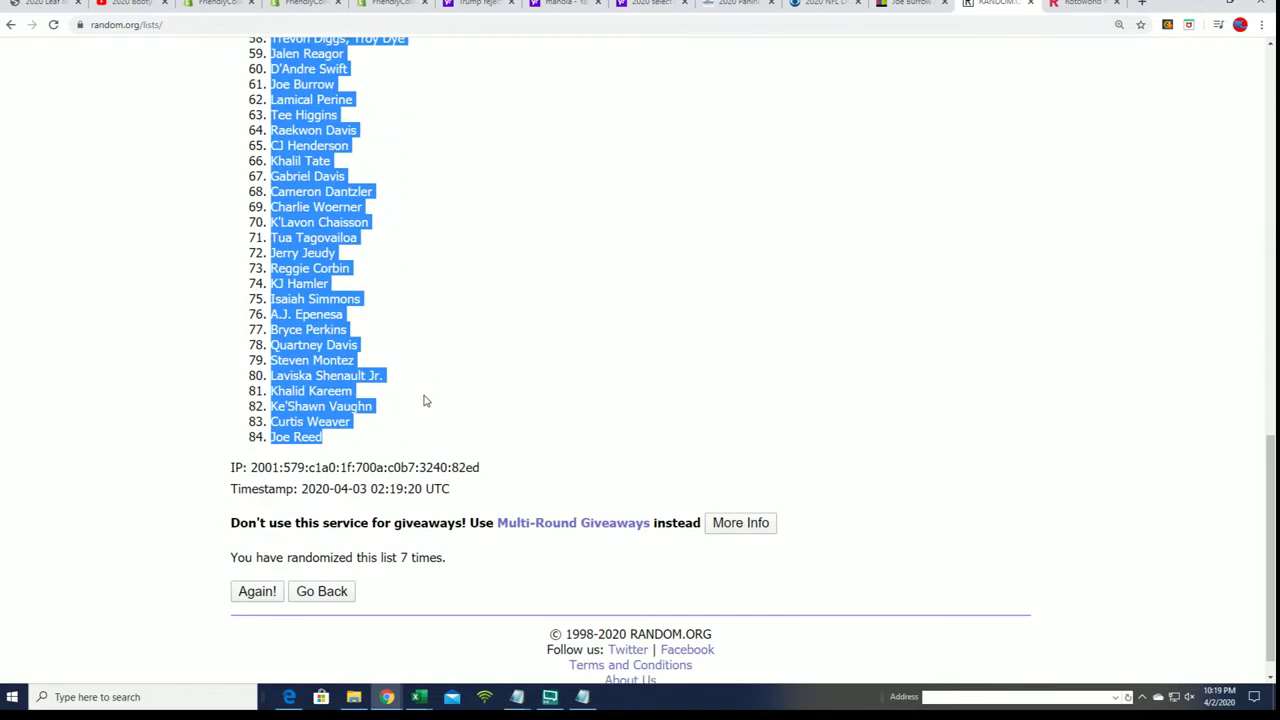
scroll(470, 412, up, 9)
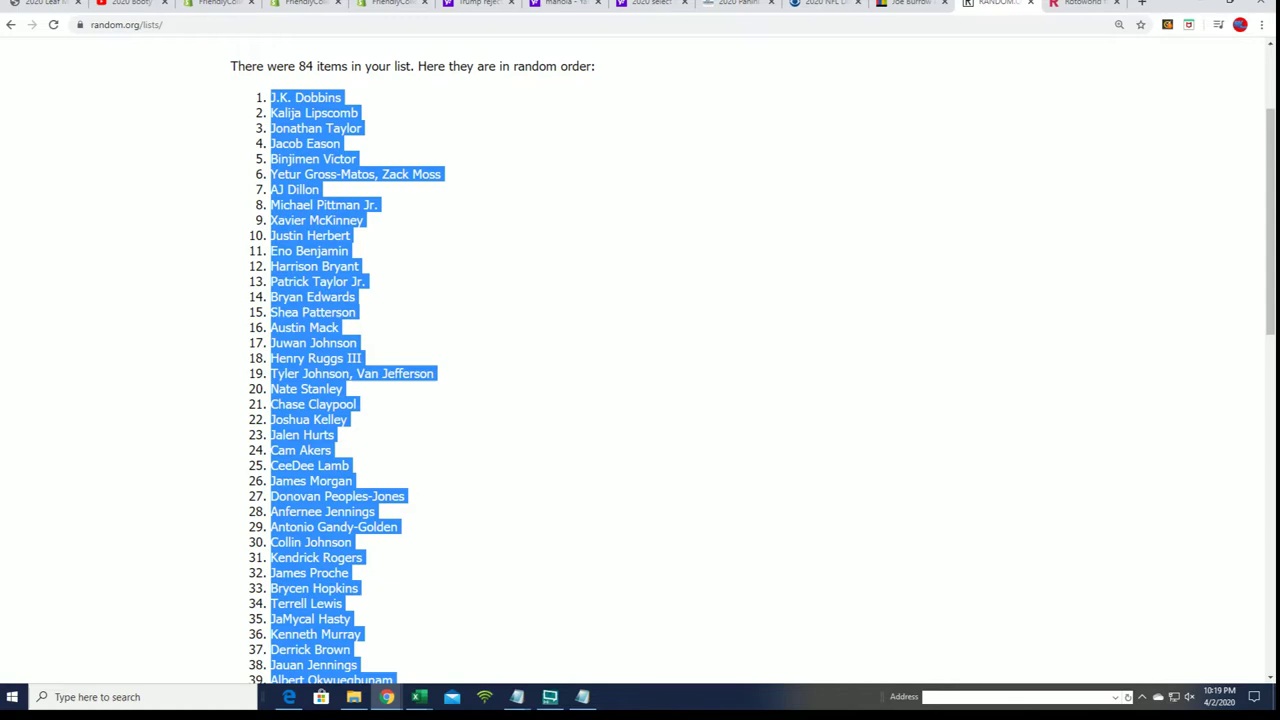
key(alt+Tab)
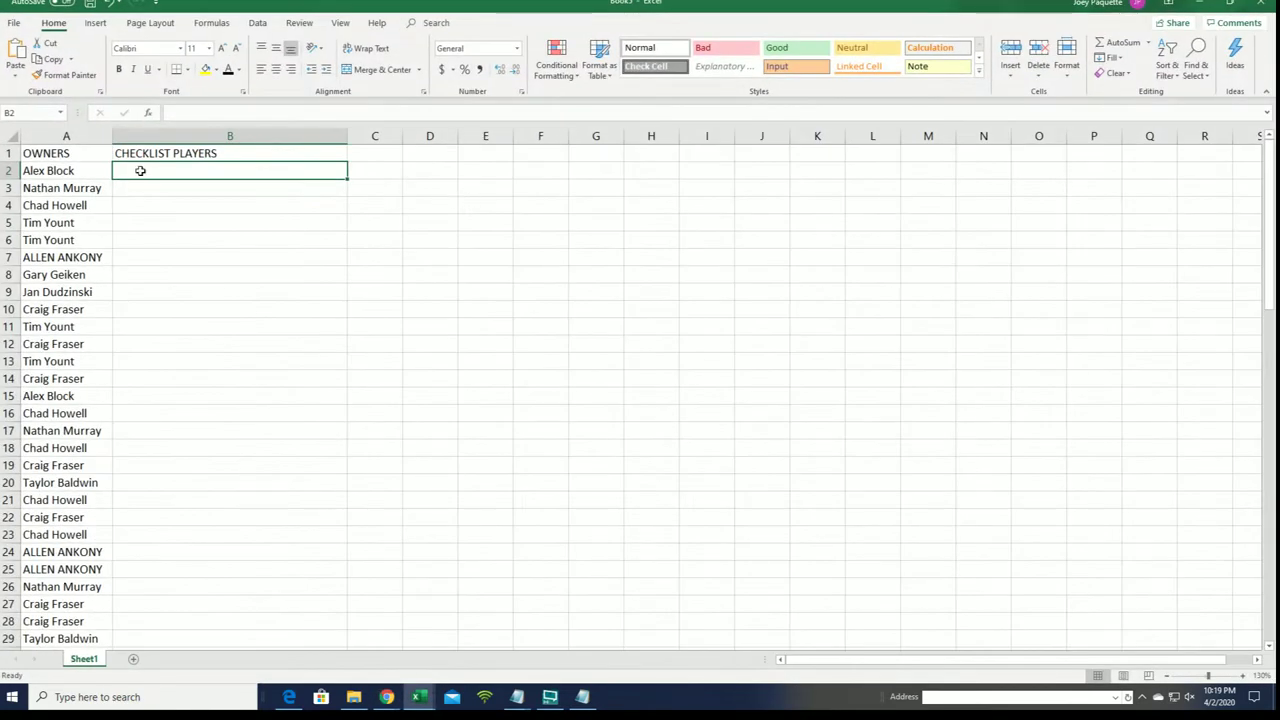
Paste the shuffled players into B2 as Text, beside the owners in column A
right_click(140, 171)
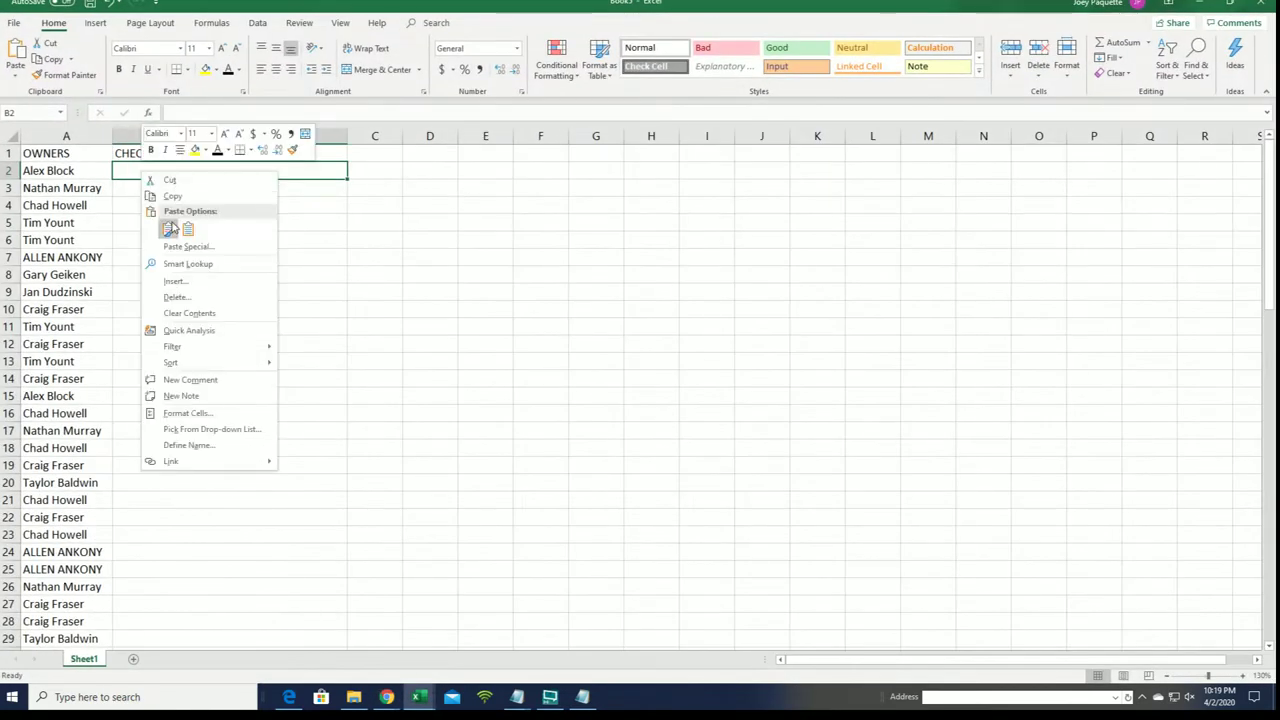
click(240, 248)
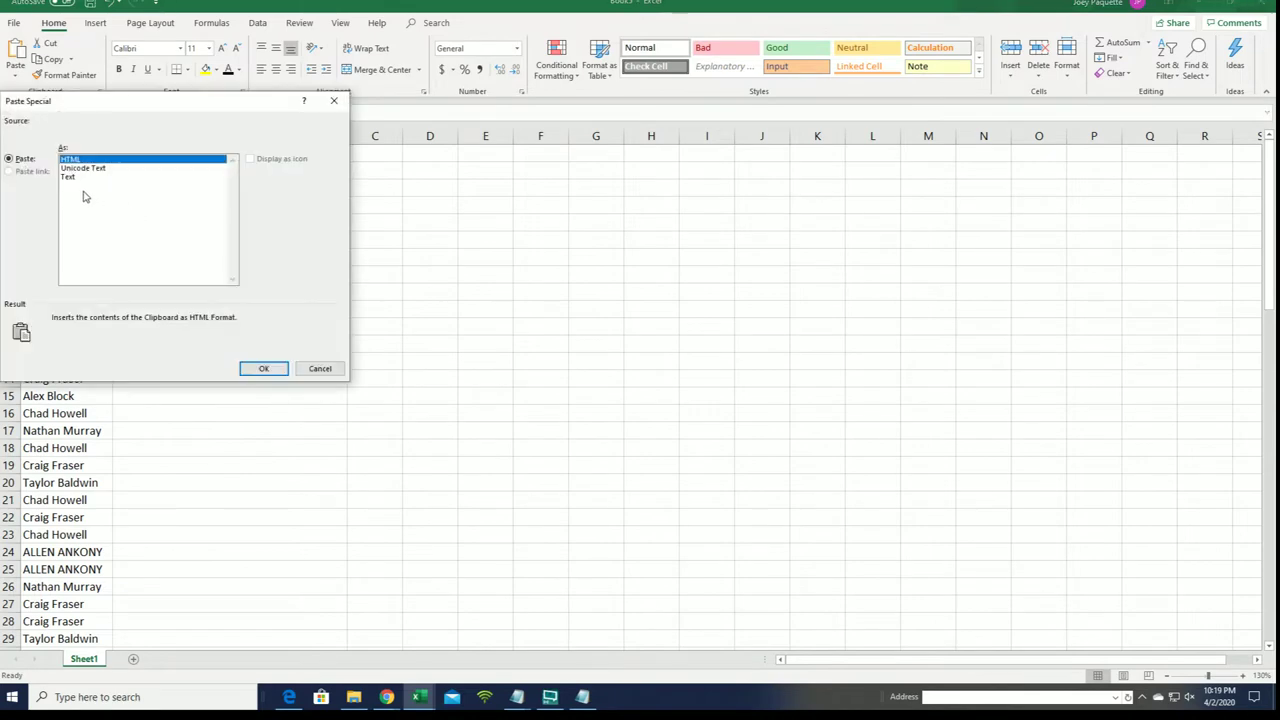
click(72, 177)
click(262, 368)
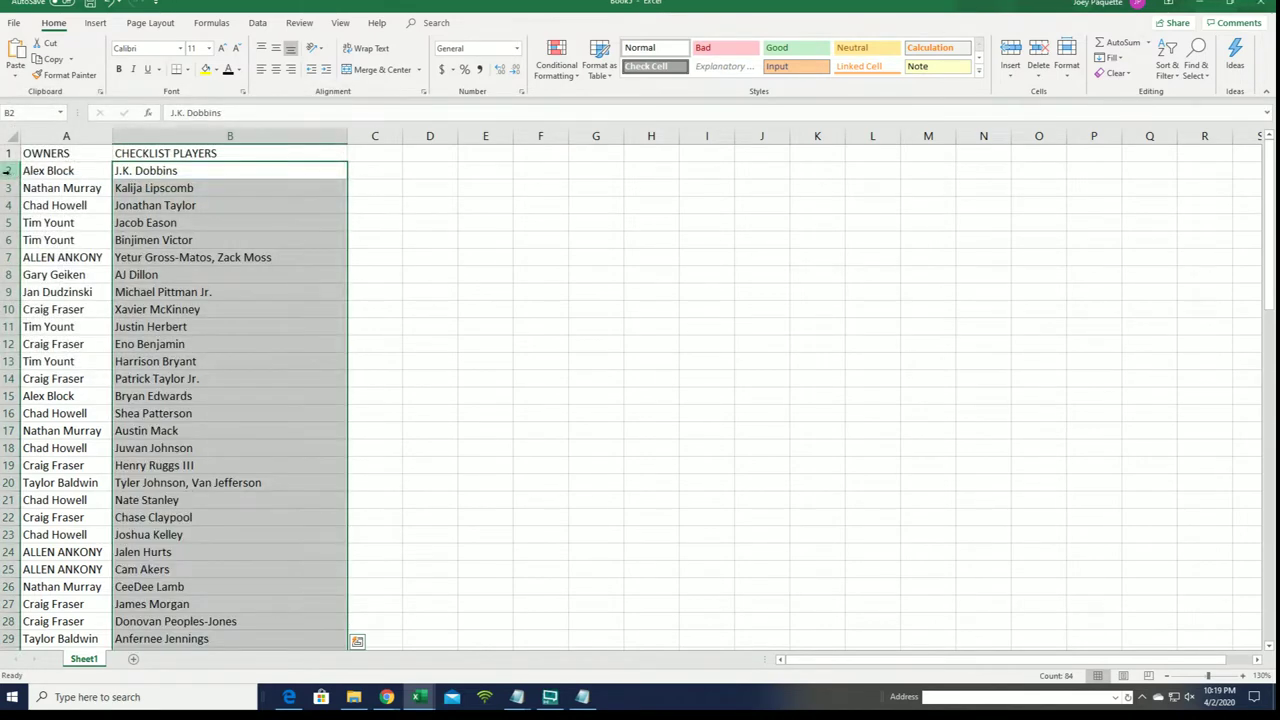
click(10, 171)
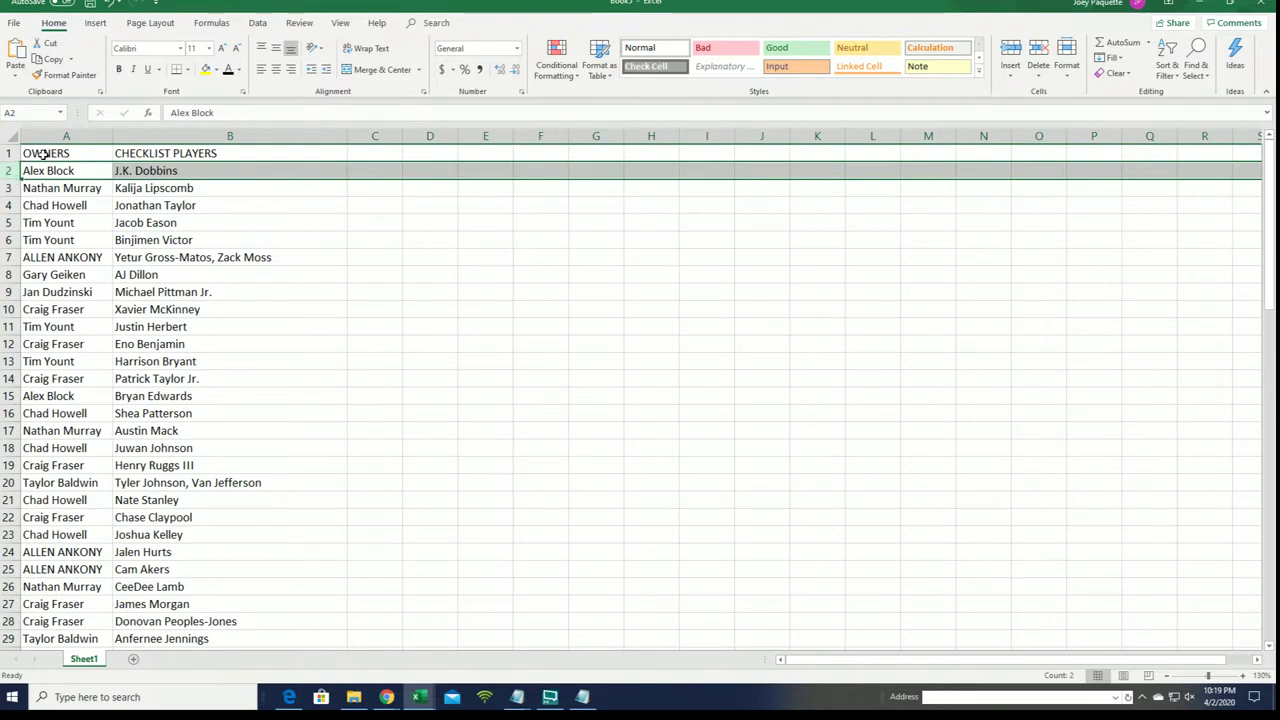
click(40, 153)
click(157, 155)
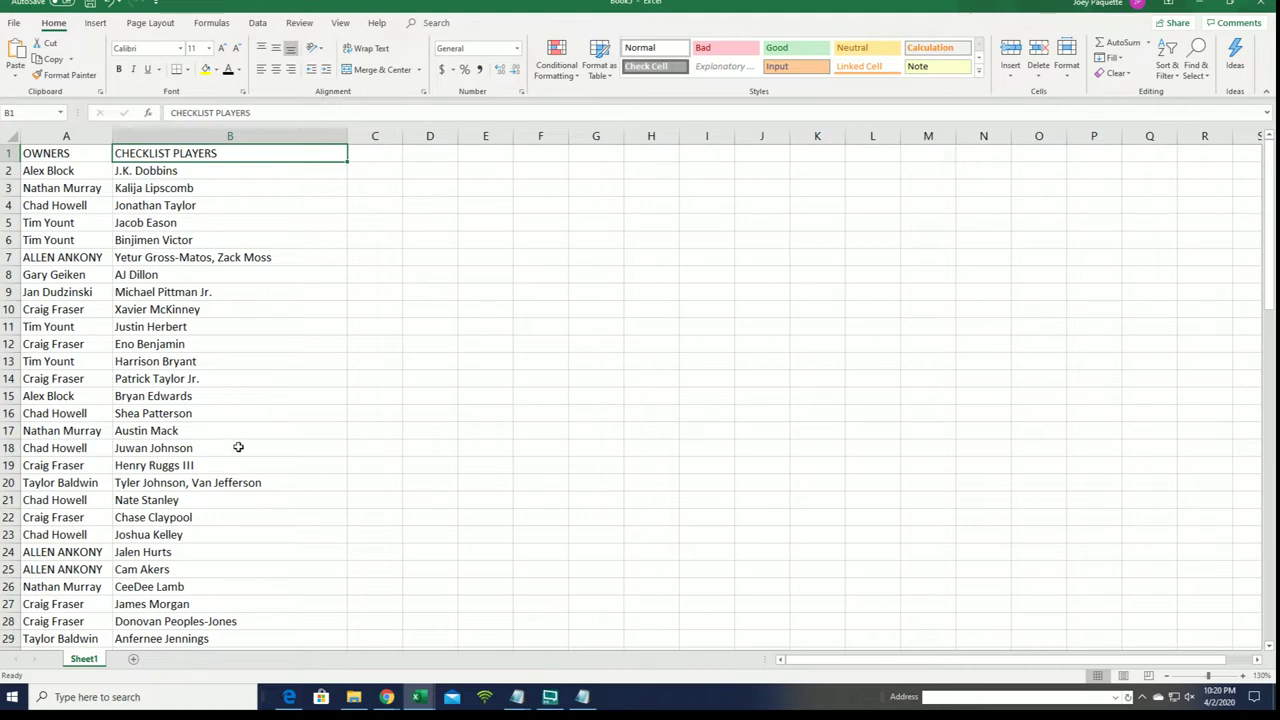
scroll(238, 447, down, 1)
scroll(235, 451, down, 3)
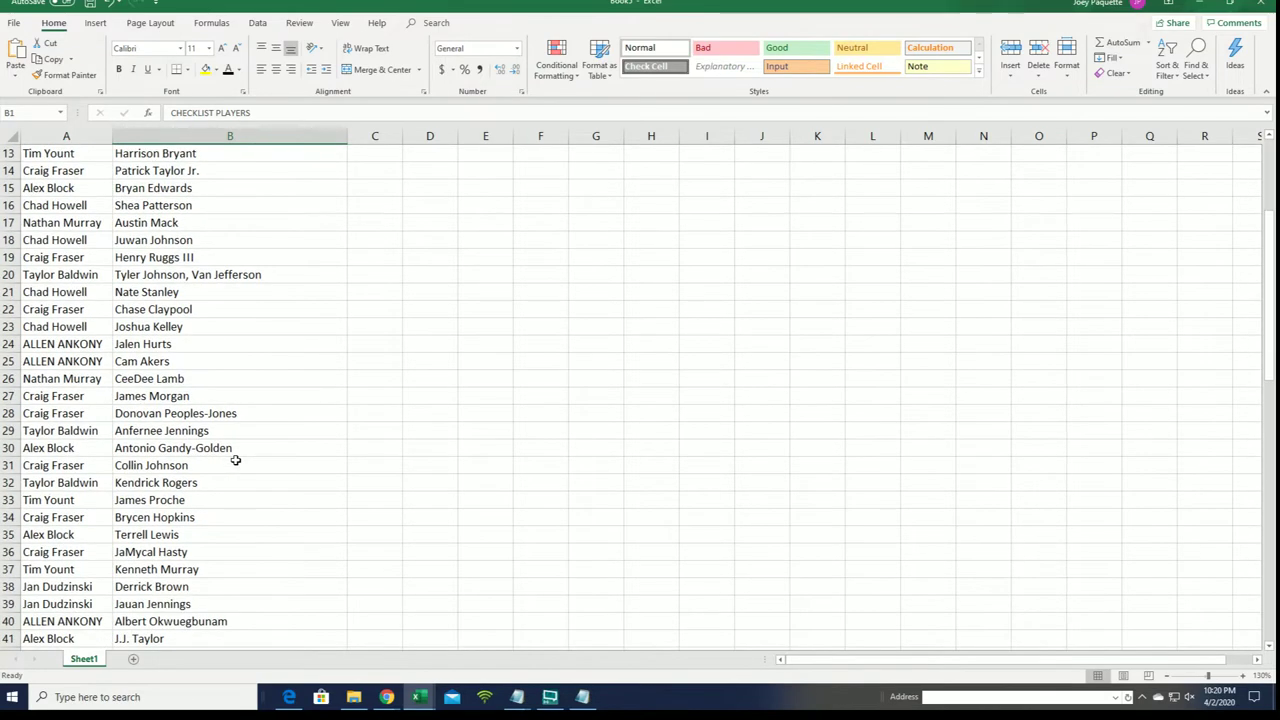
scroll(235, 459, down, 1)
scroll(235, 459, down, 1)
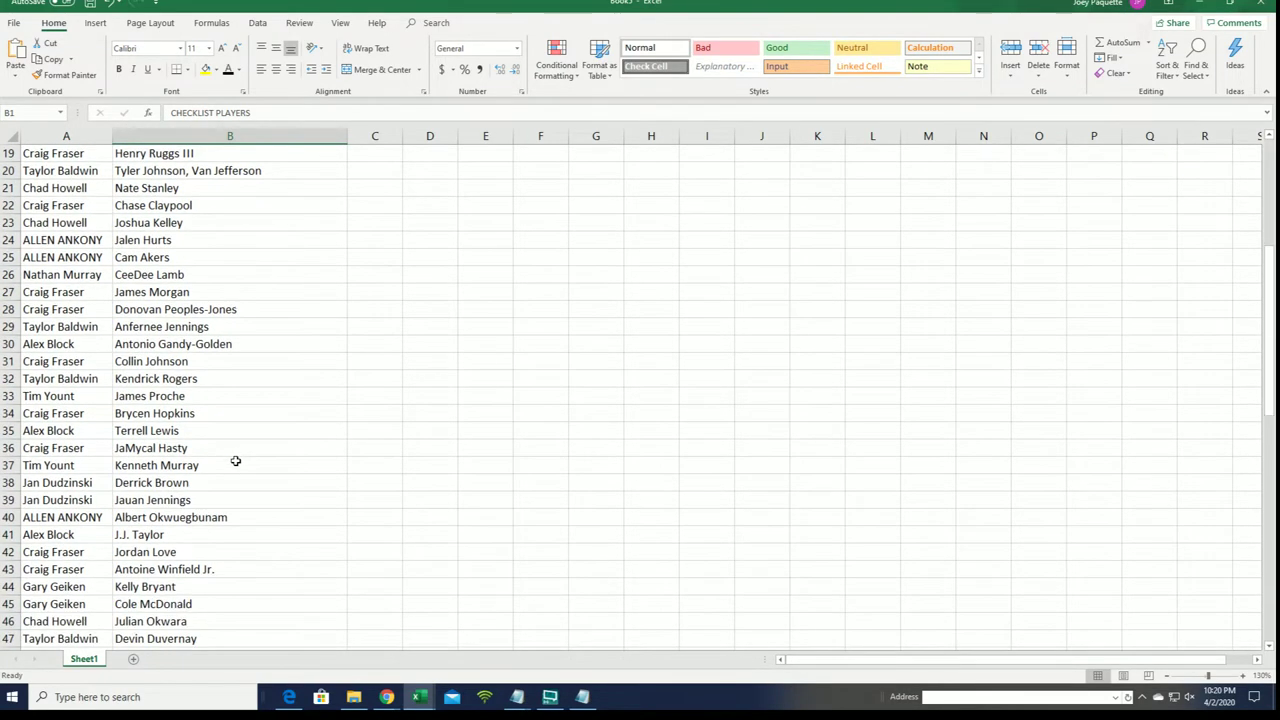
scroll(235, 459, down, 1)
click(198, 500)
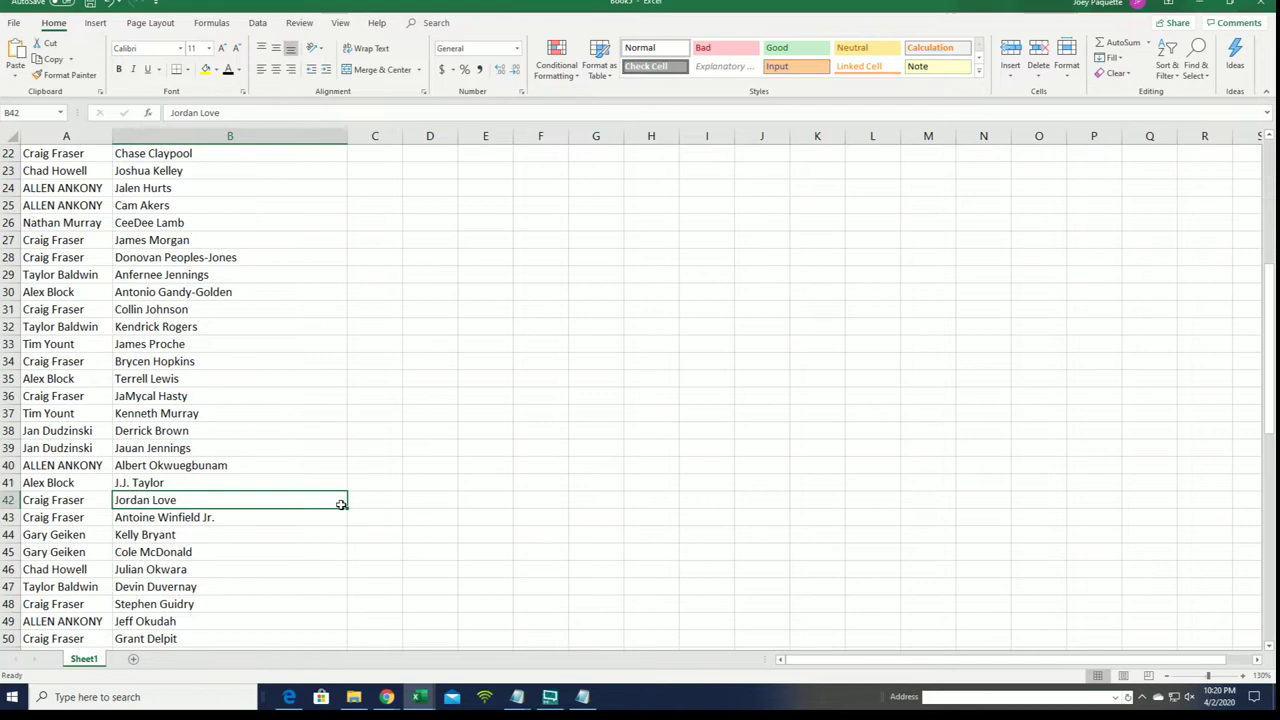
scroll(335, 505, down, 1)
scroll(303, 501, down, 1)
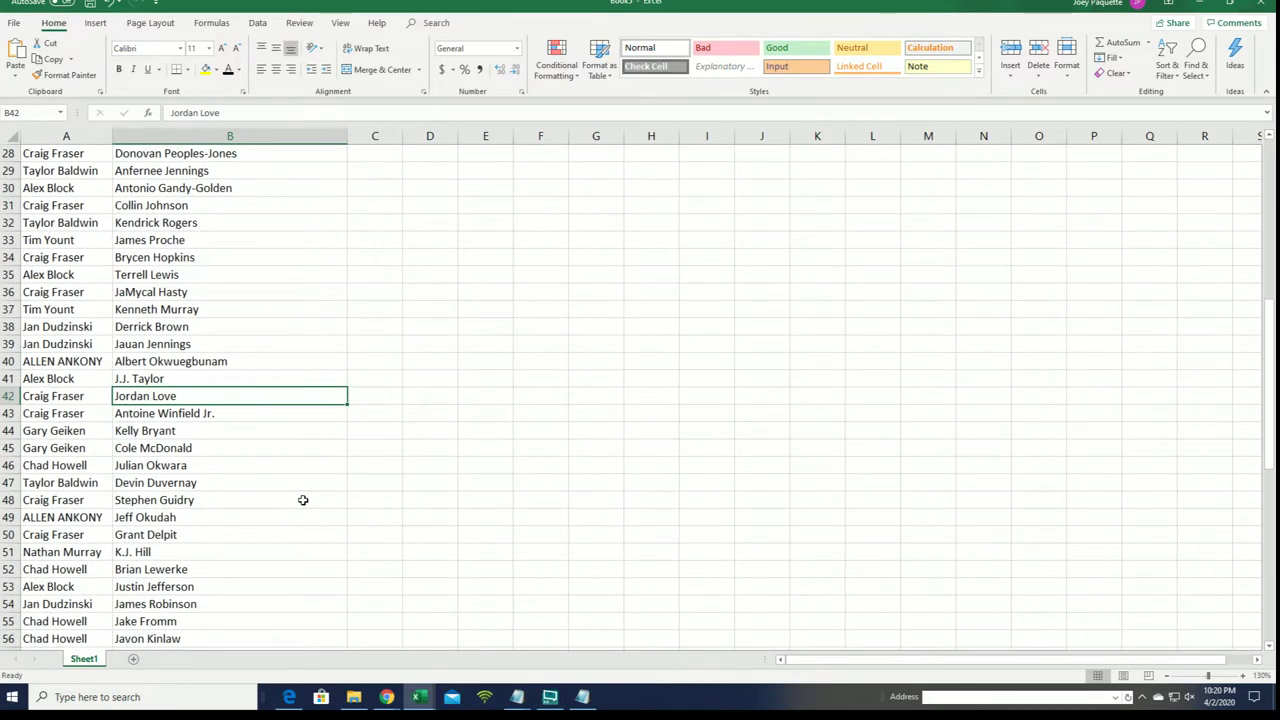
scroll(303, 500, down, 2)
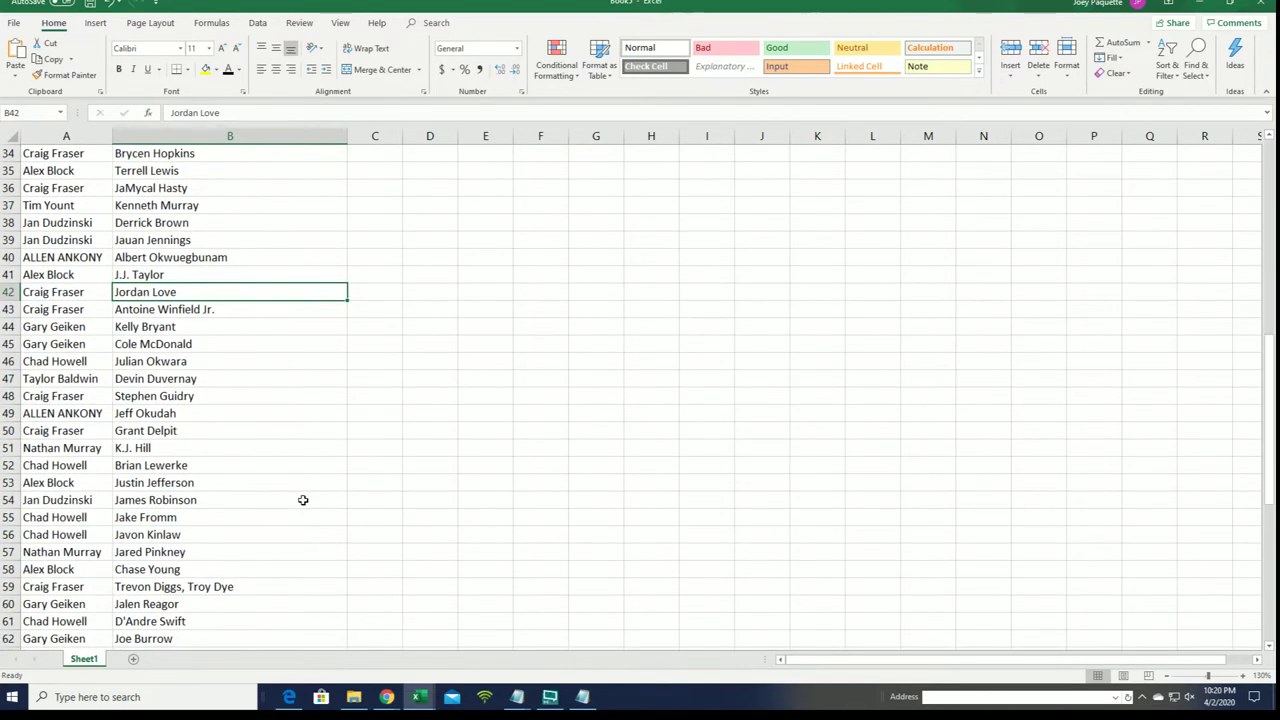
scroll(303, 500, down, 2)
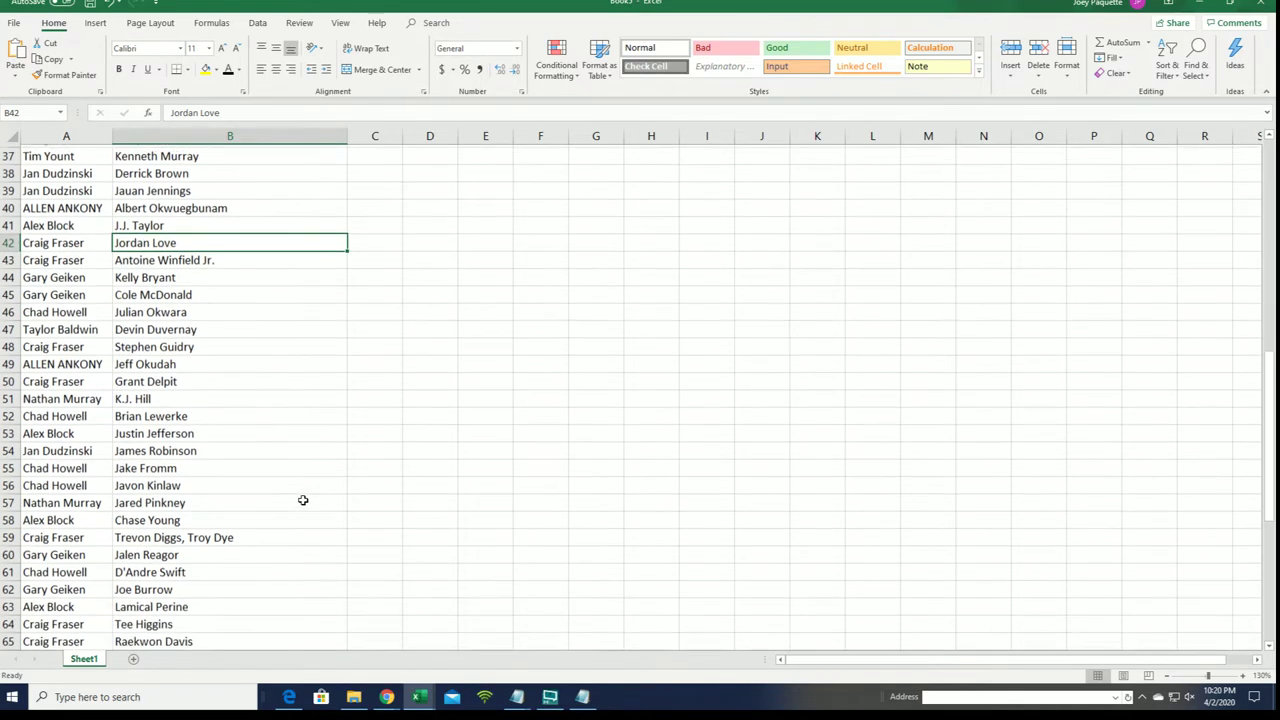
click(264, 463)
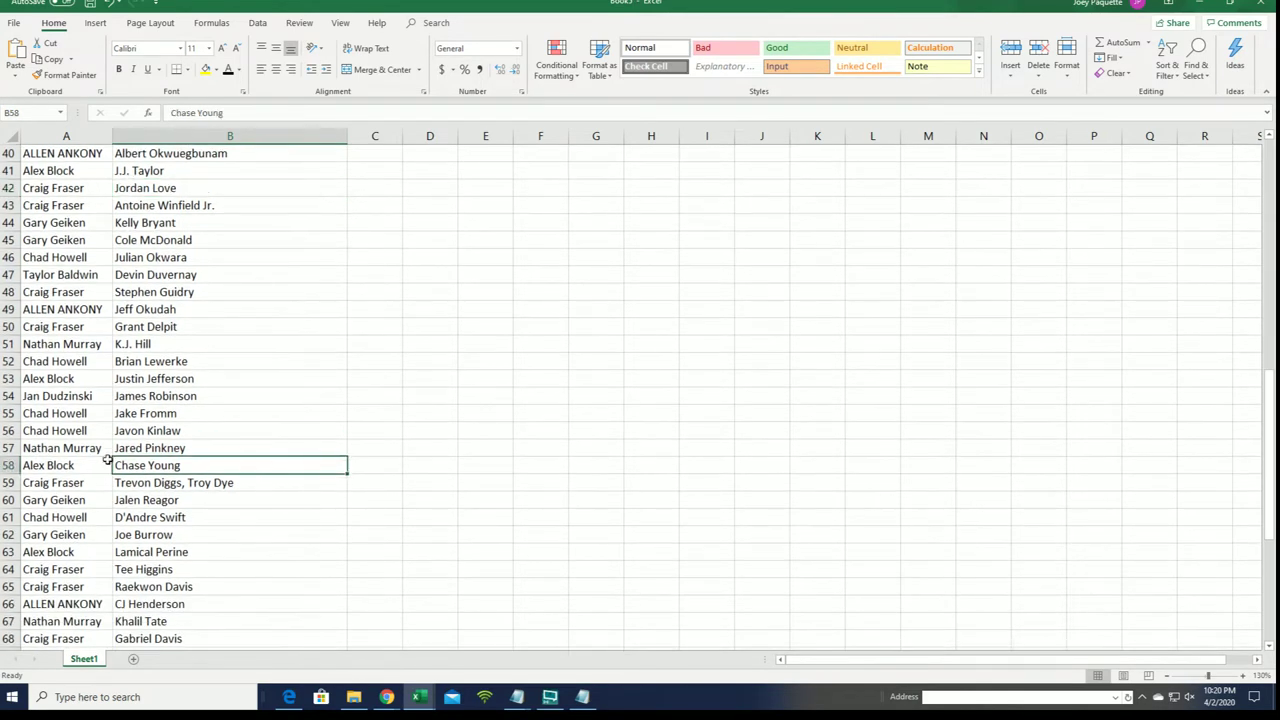
click(225, 520)
scroll(230, 548, down, 1)
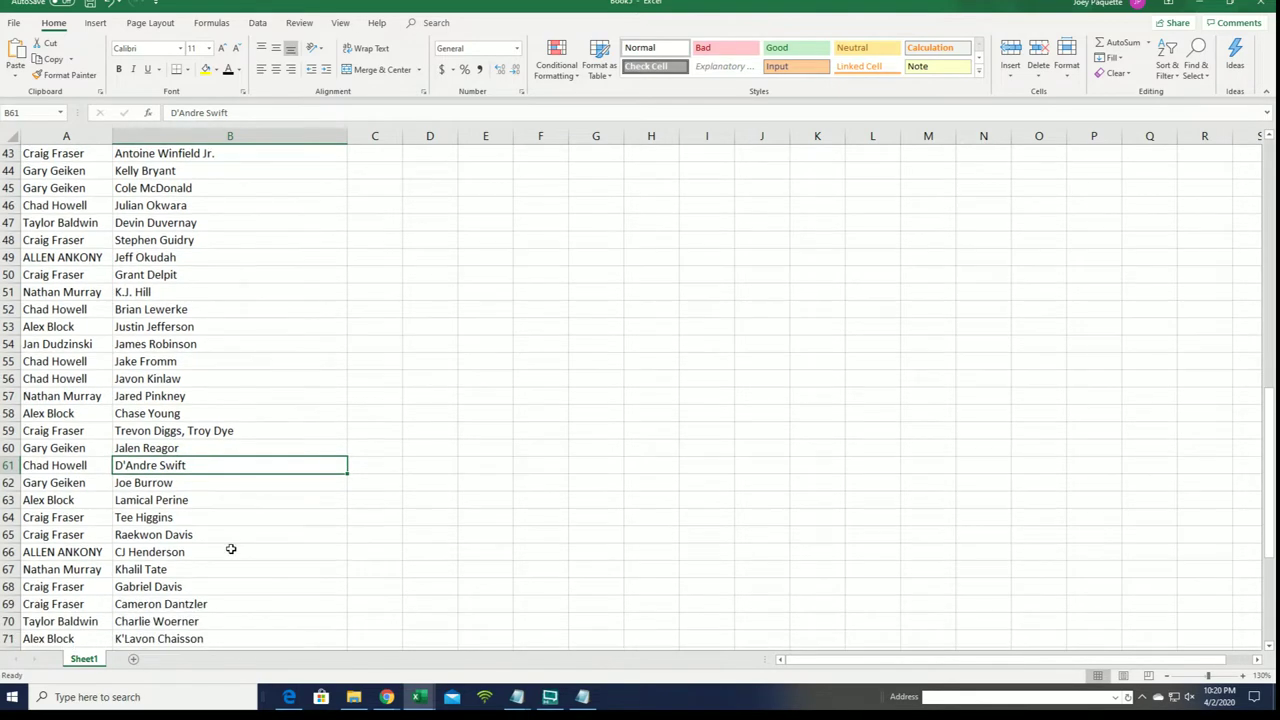
click(104, 486)
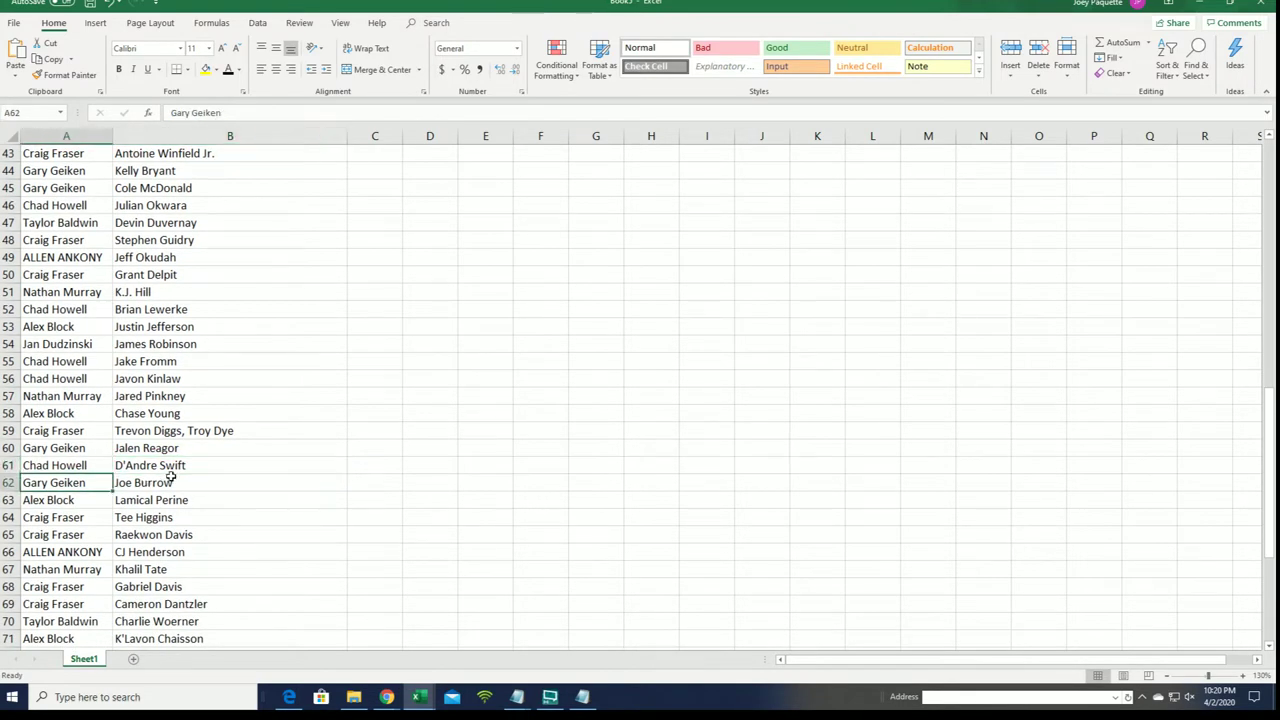
click(194, 483)
scroll(221, 546, down, 1)
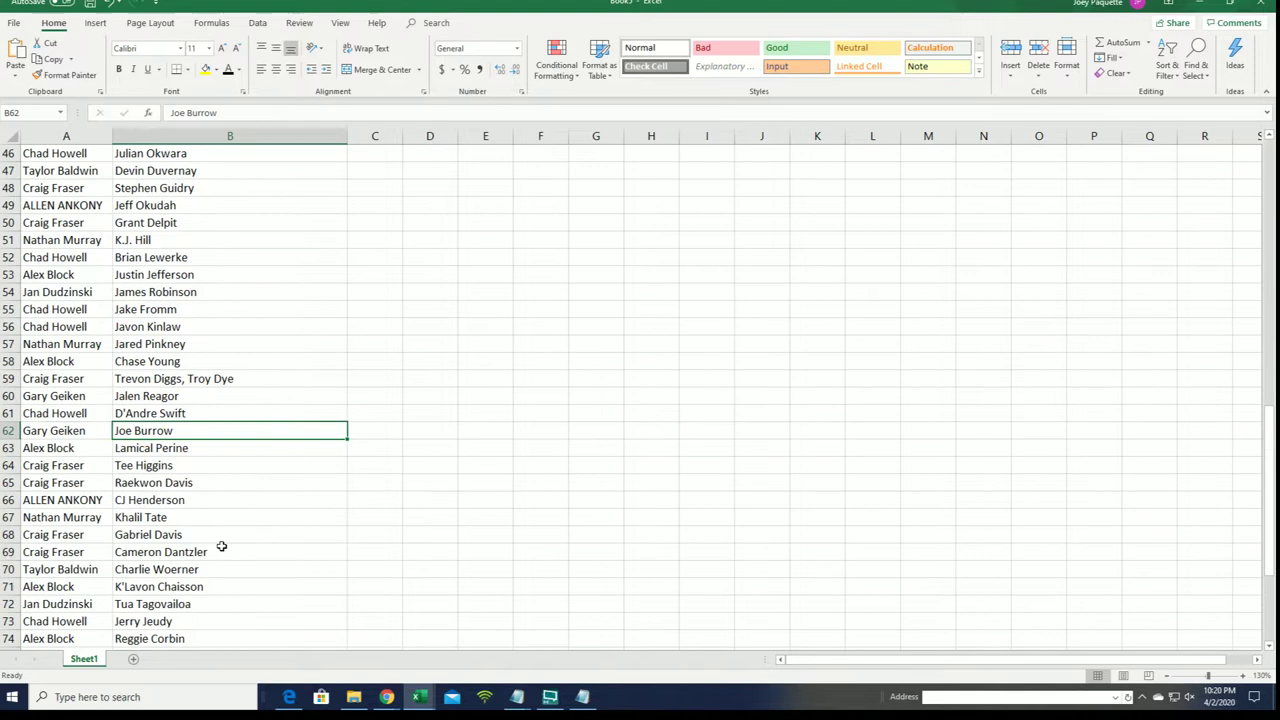
scroll(221, 546, down, 1)
scroll(227, 544, down, 1)
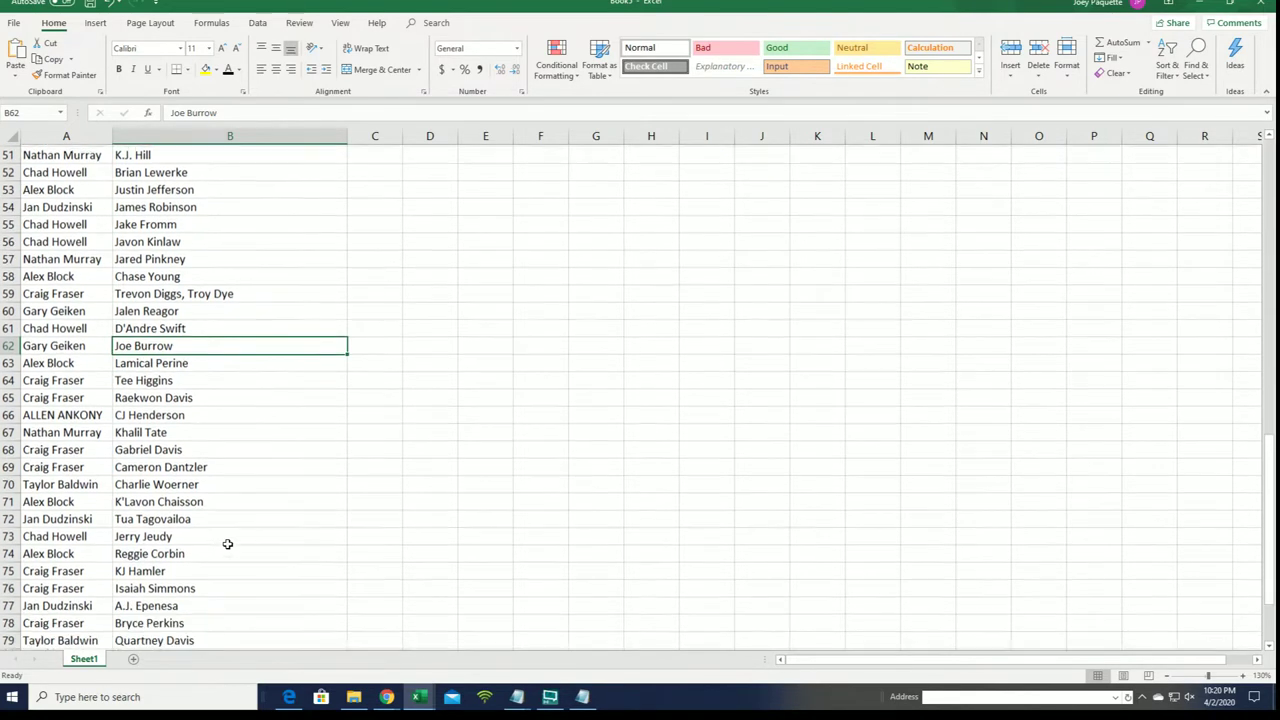
click(220, 502)
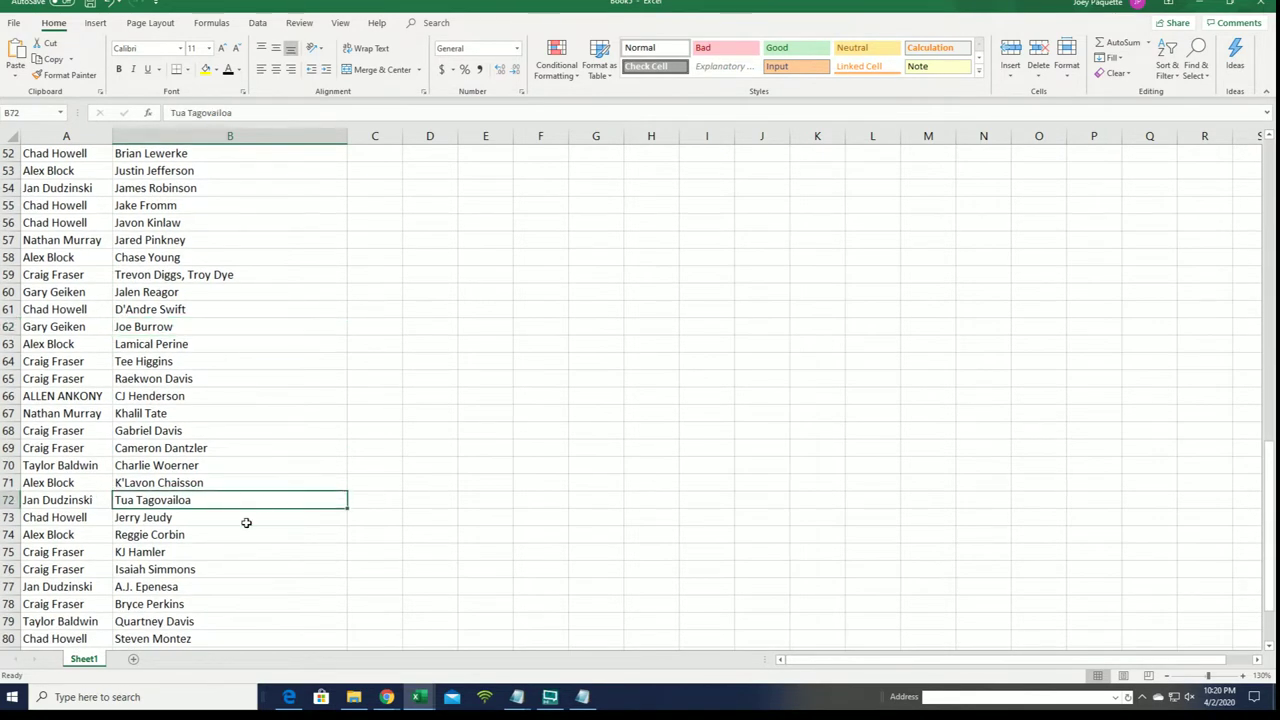
click(206, 522)
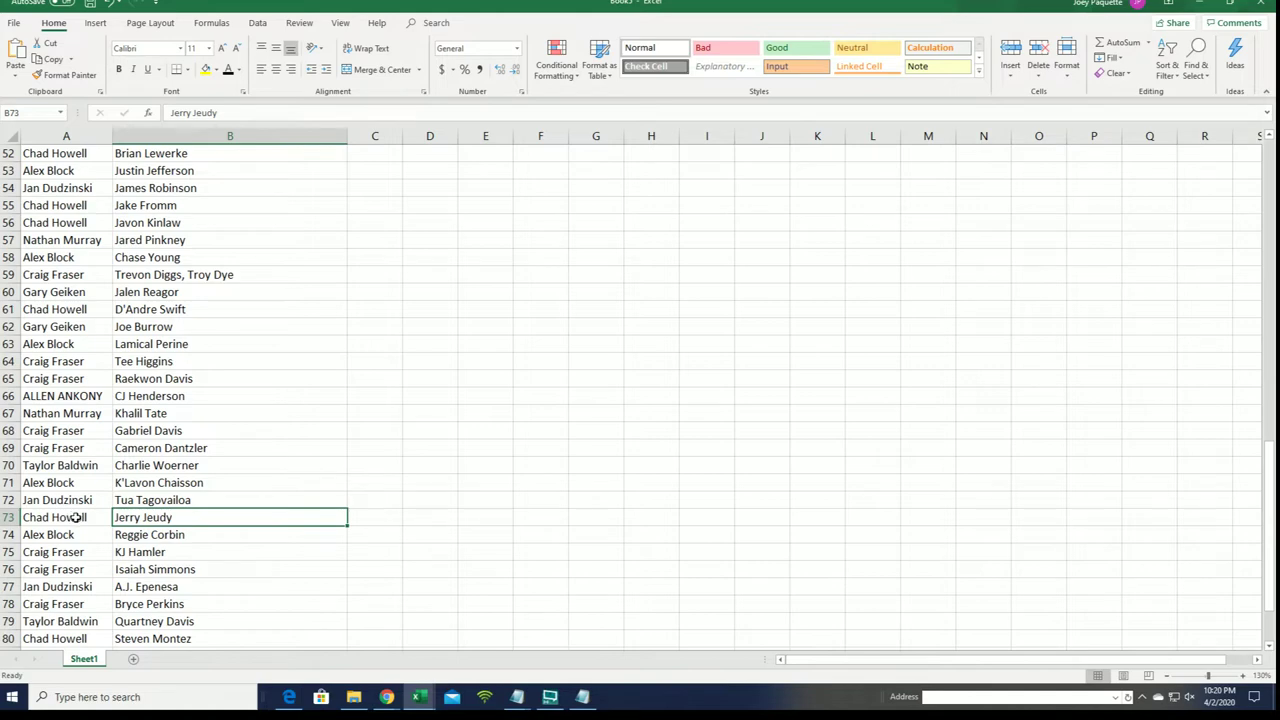
scroll(212, 535, down, 2)
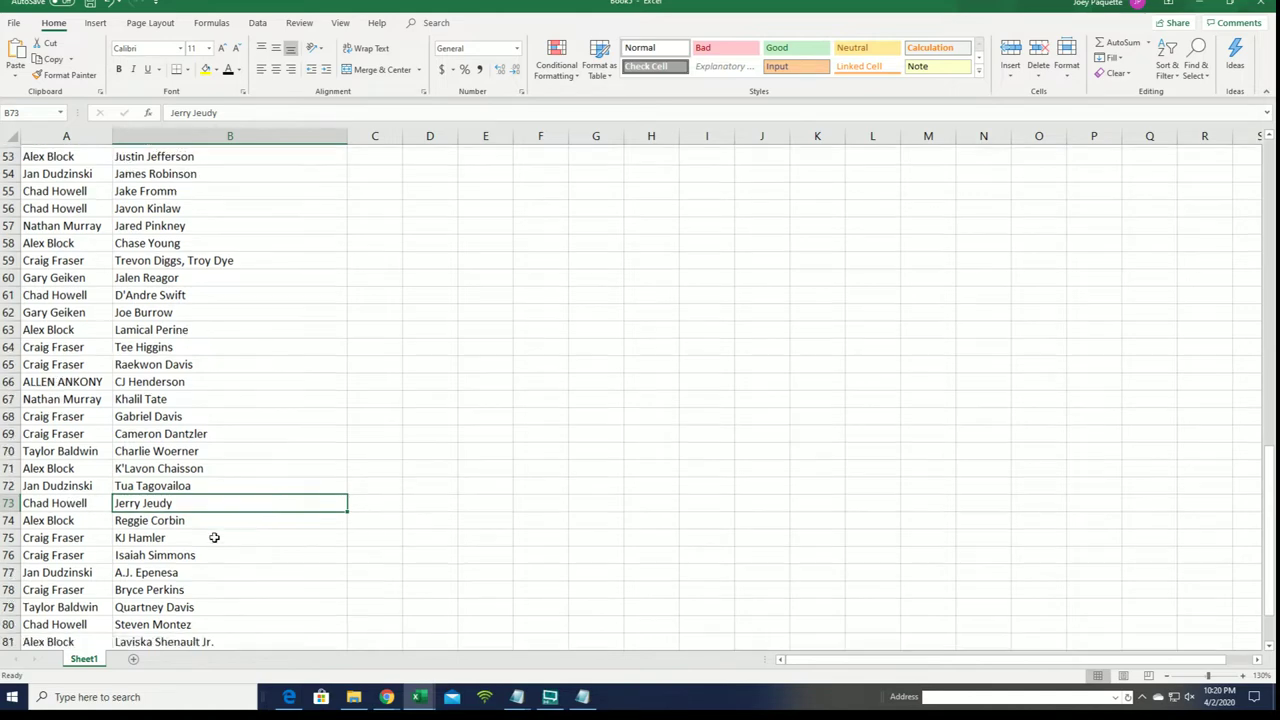
scroll(224, 536, down, 1)
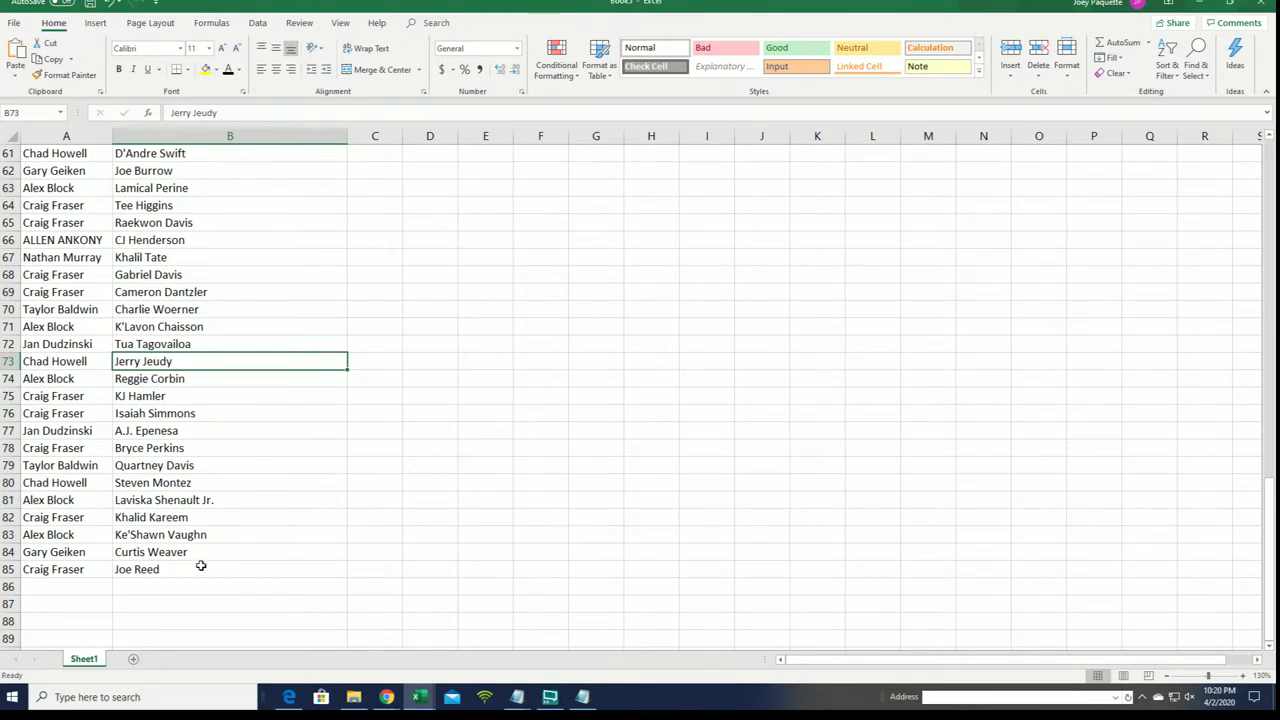
scroll(201, 566, up, 20)
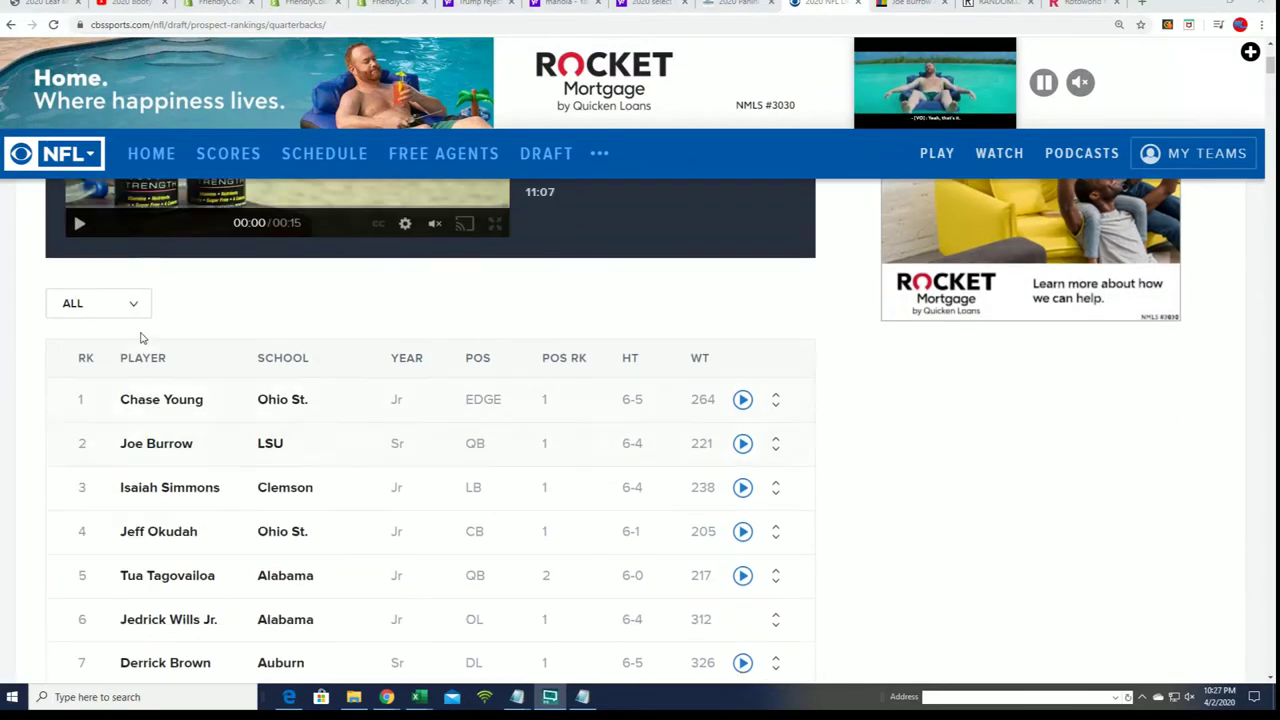
scroll(140, 338, down, 1)
Filter the prospect rankings table's position dropdown to RB
click(133, 280)
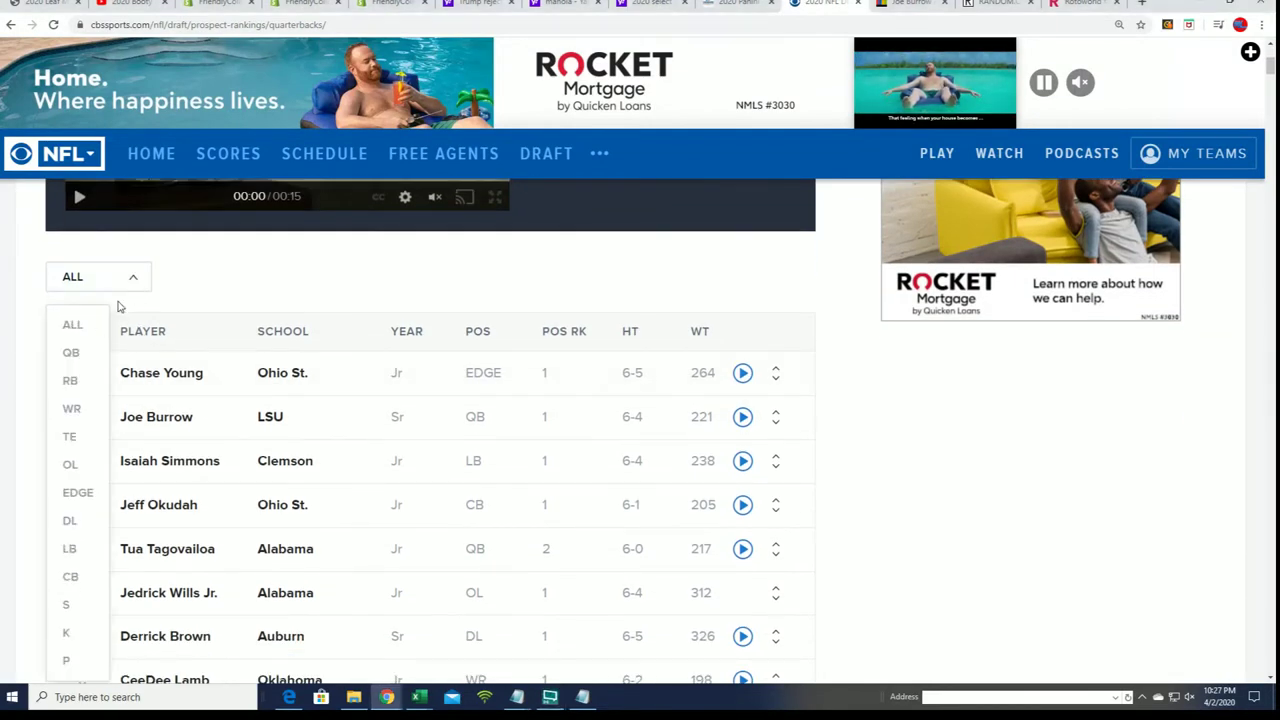
click(71, 380)
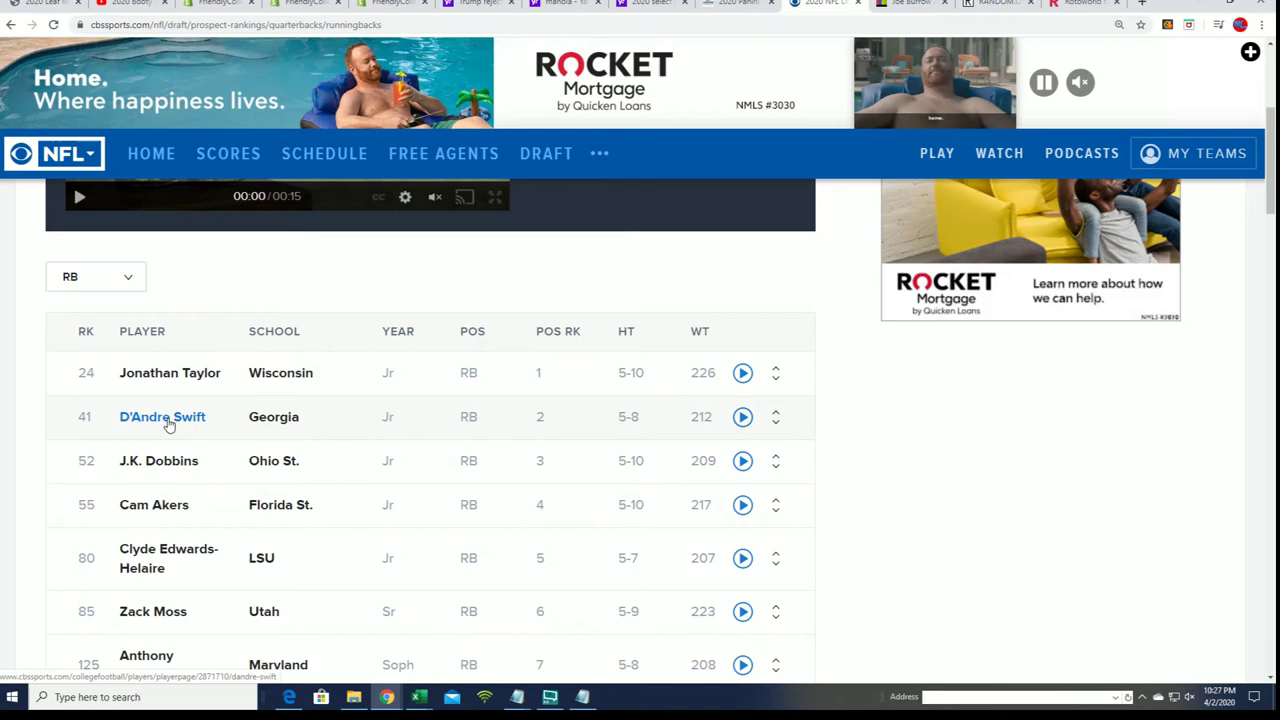